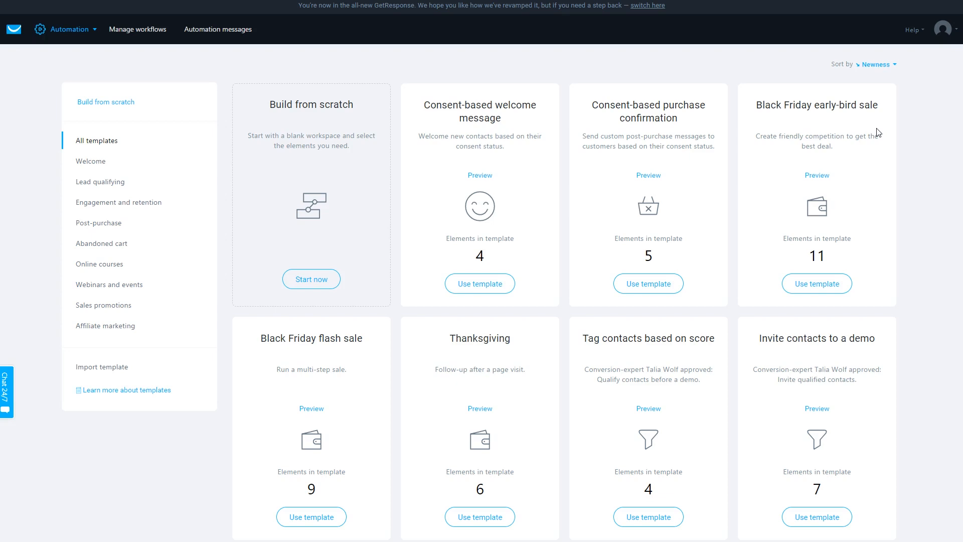
Create a blank automation workflow from scratch that starts when someone subscribes.
left_click(308, 284)
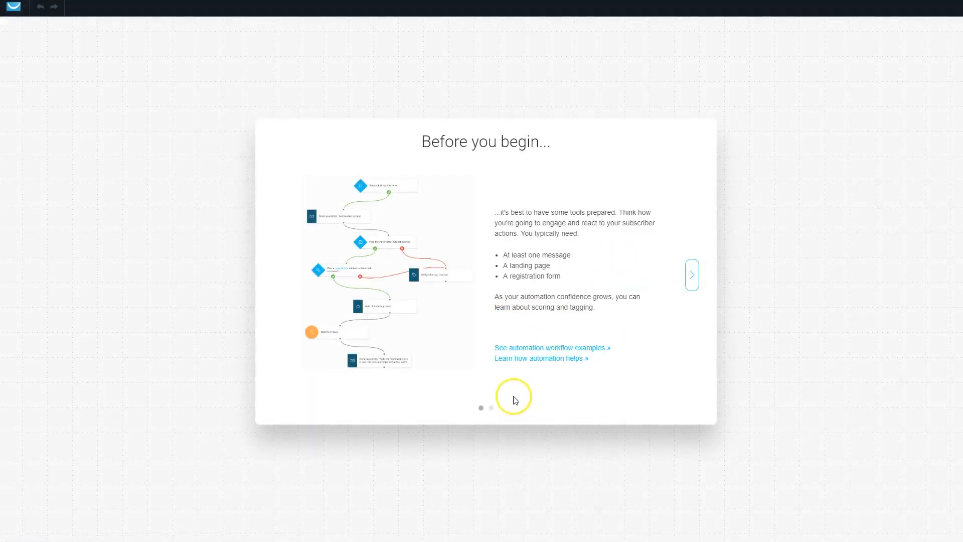
left_click(692, 282)
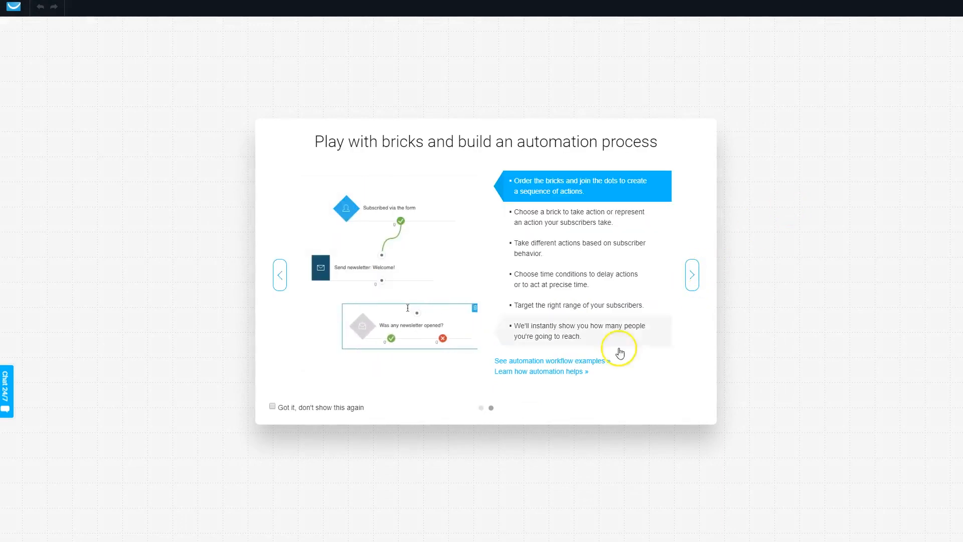
left_click(698, 281)
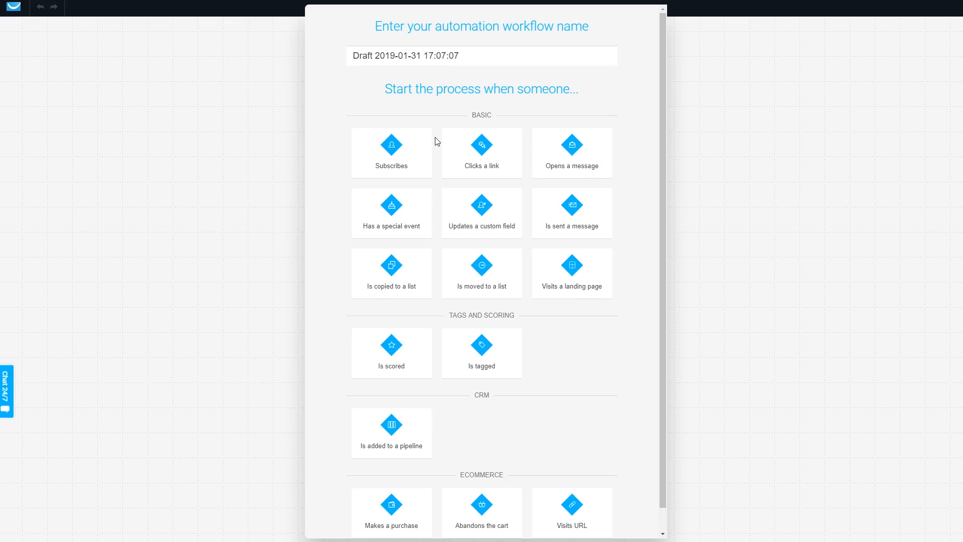
left_click(393, 146)
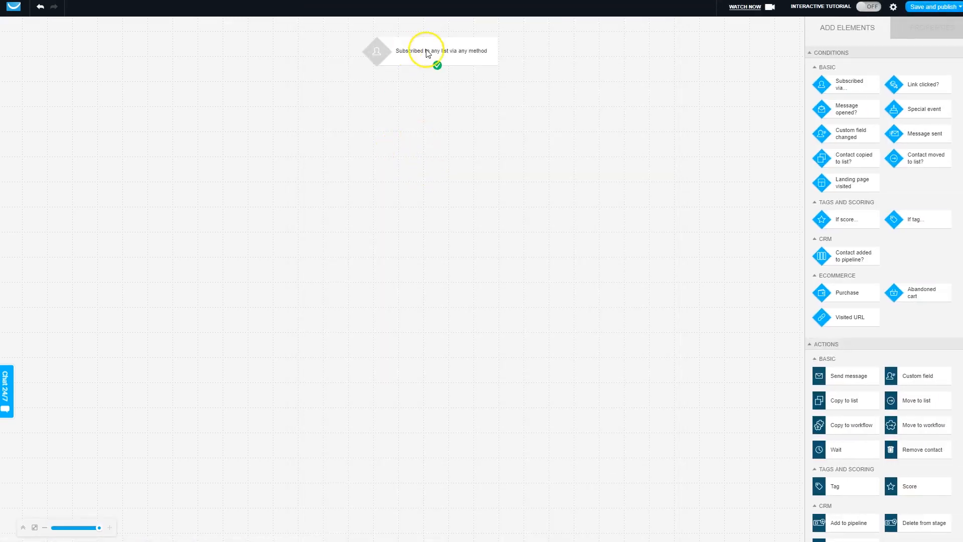
Add a Send message action below the Subscribed condition, connect the two, and arrange them closely near the canvas top.
left_click_drag(451, 48, 441, 170)
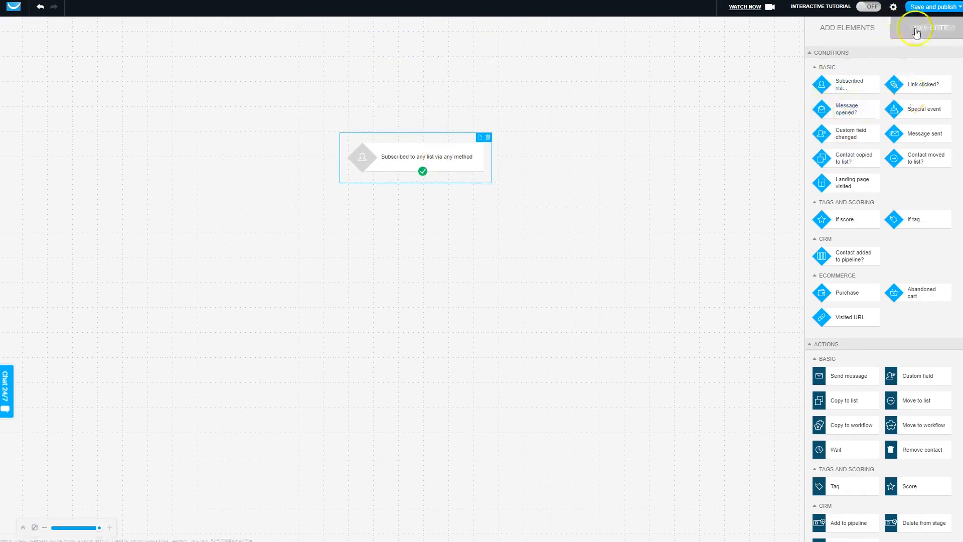
left_click_drag(845, 371, 426, 215)
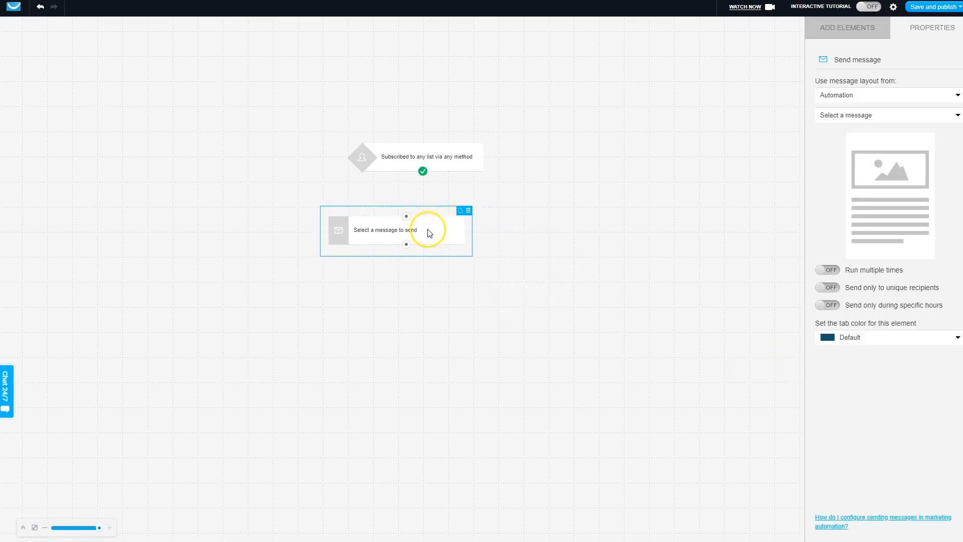
left_click_drag(423, 173, 406, 217)
left_click_drag(444, 161, 445, 101)
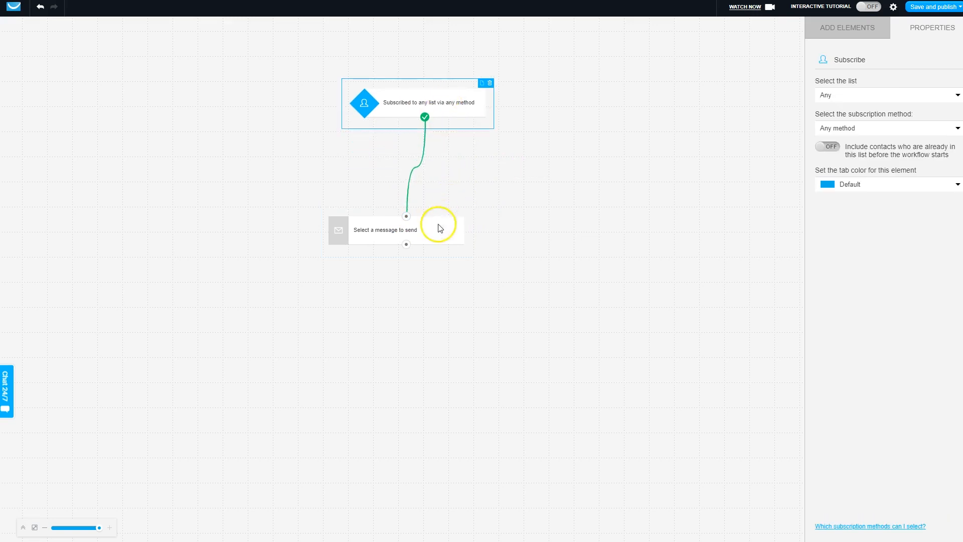
left_click_drag(438, 225, 437, 162)
Restrict the Subscribed condition to the specific list casestudy_fe.
left_click(449, 99)
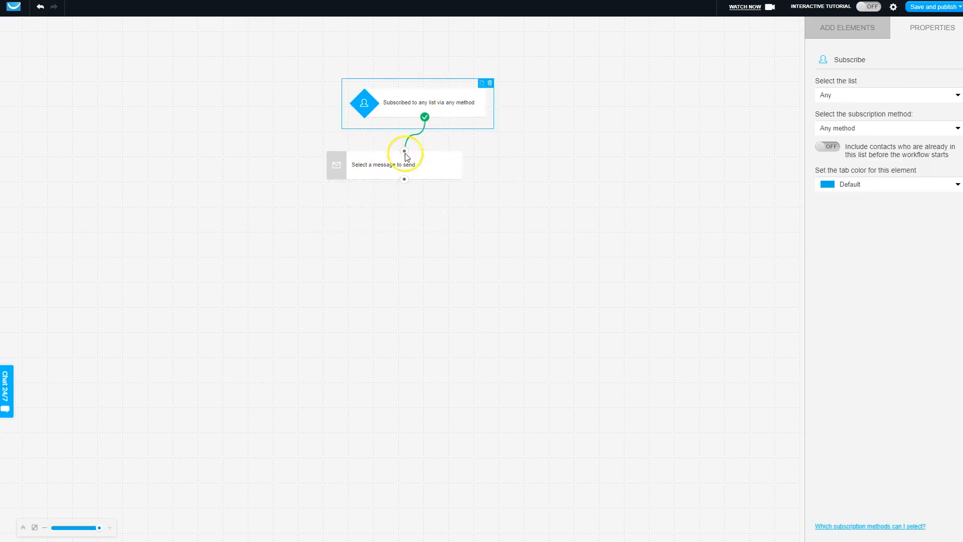
left_click(898, 98)
left_click(837, 121)
left_click(887, 114)
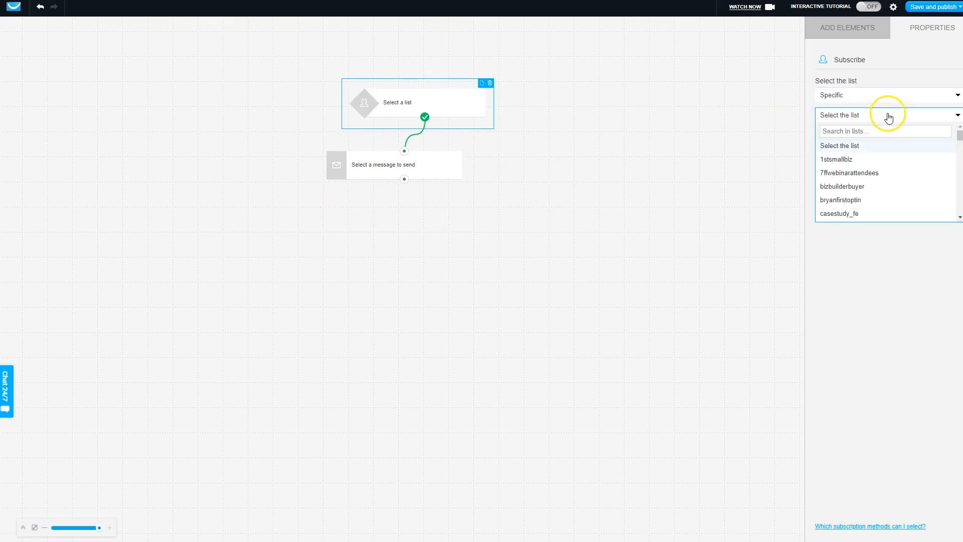
left_click(843, 215)
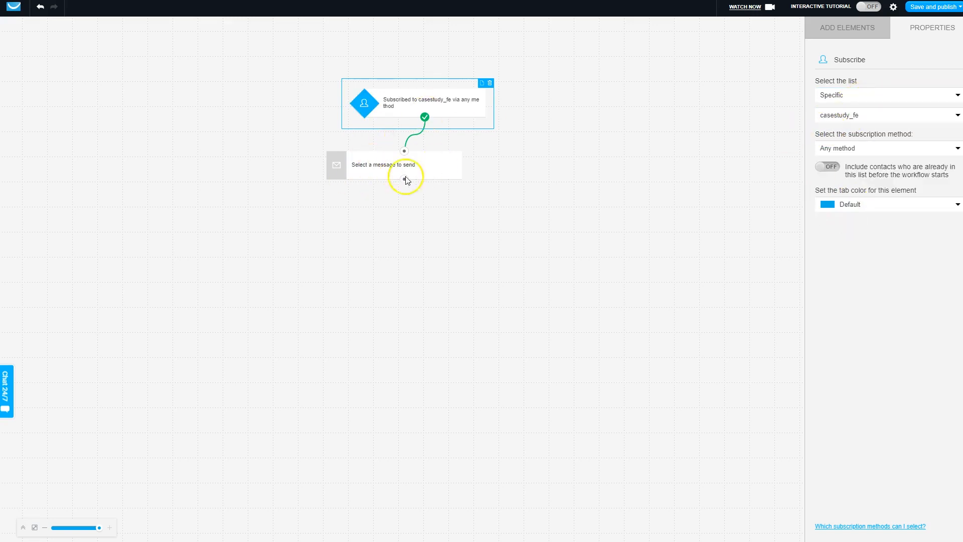
left_click(420, 167)
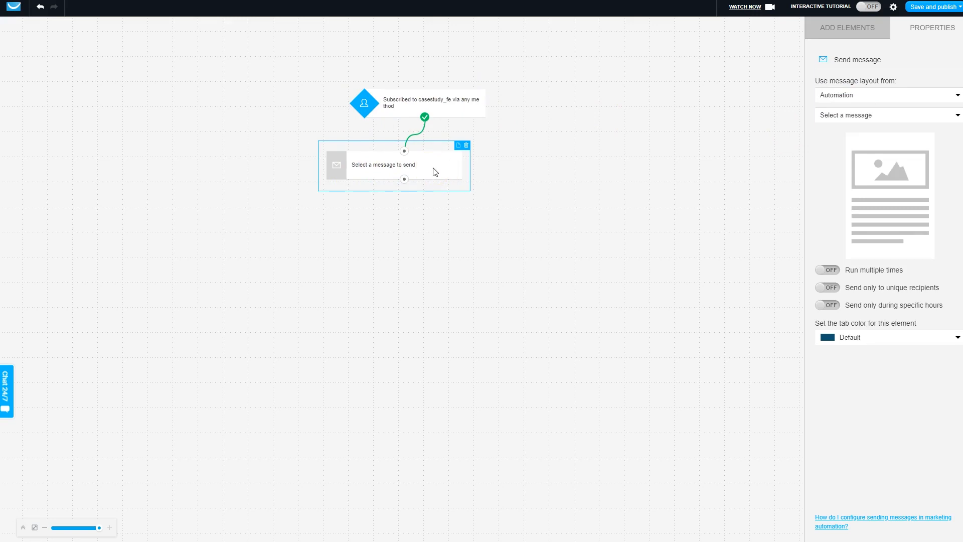
left_click(888, 118)
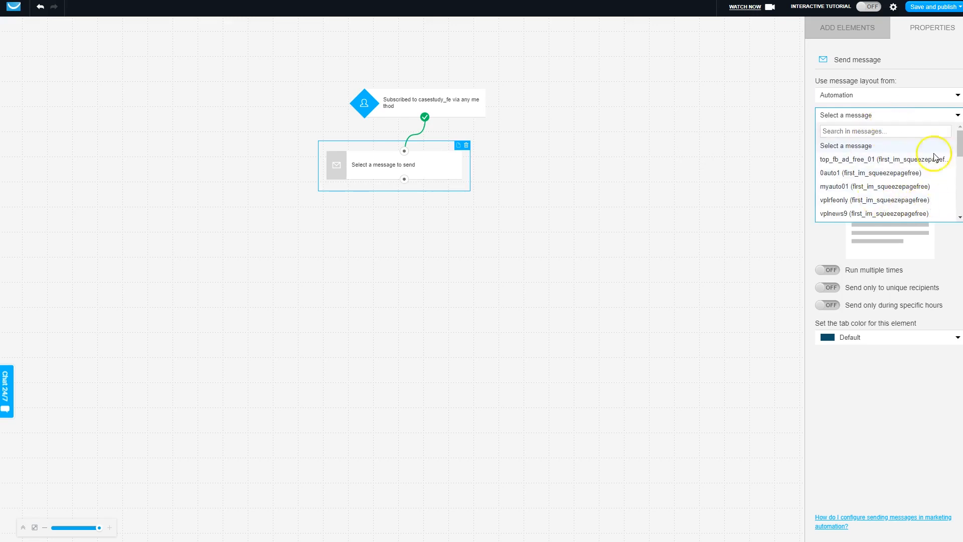
left_click(897, 117)
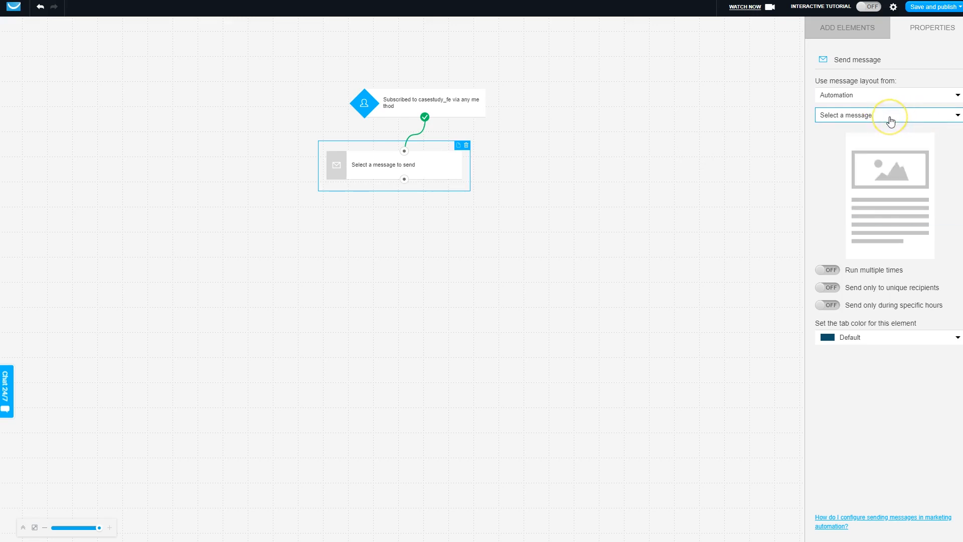
left_click(871, 188)
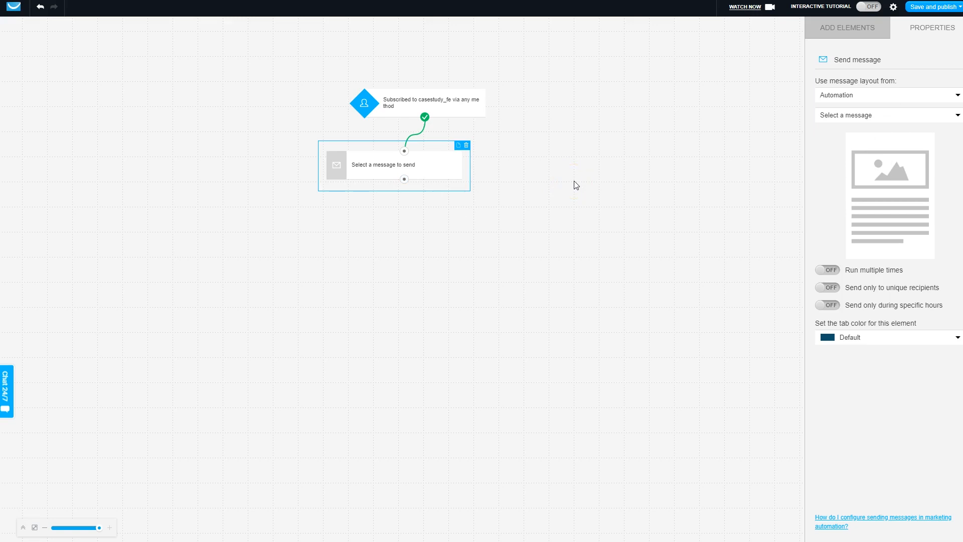
Add a Message opened condition to the canvas below the Send message action.
left_click(848, 27)
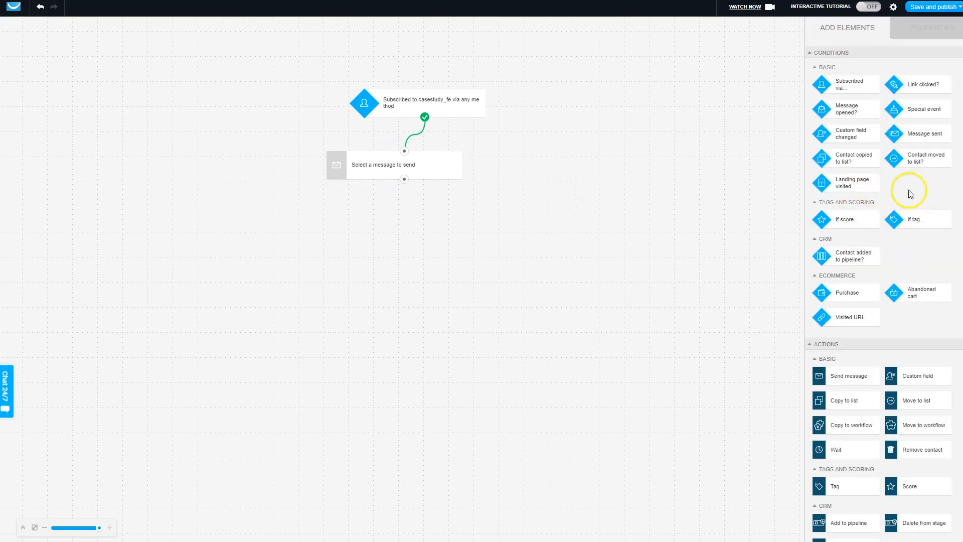
left_click_drag(848, 111, 404, 240)
Try deleting the Send message action and moving the message-opened condition up, and undo both changes.
left_click(438, 164)
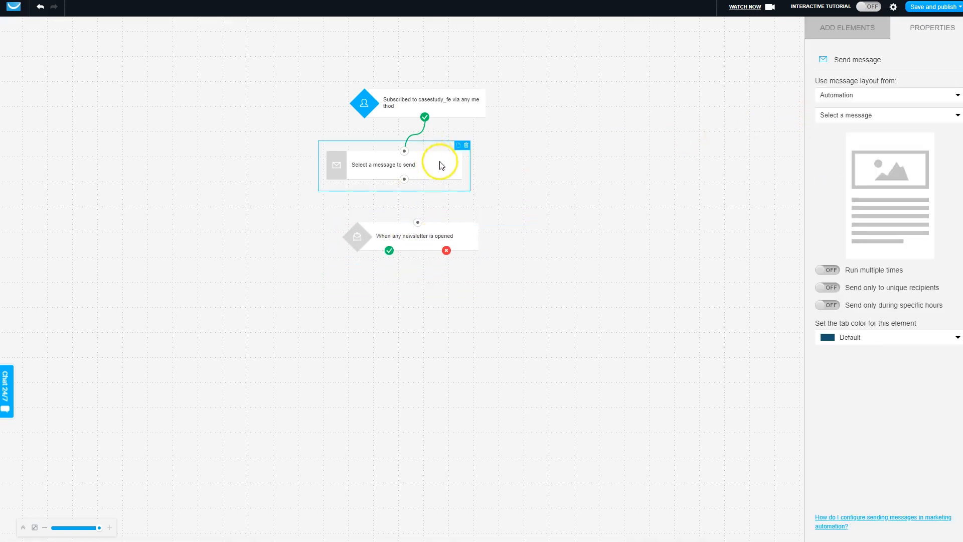
left_click(465, 145)
left_click_drag(392, 226, 402, 202)
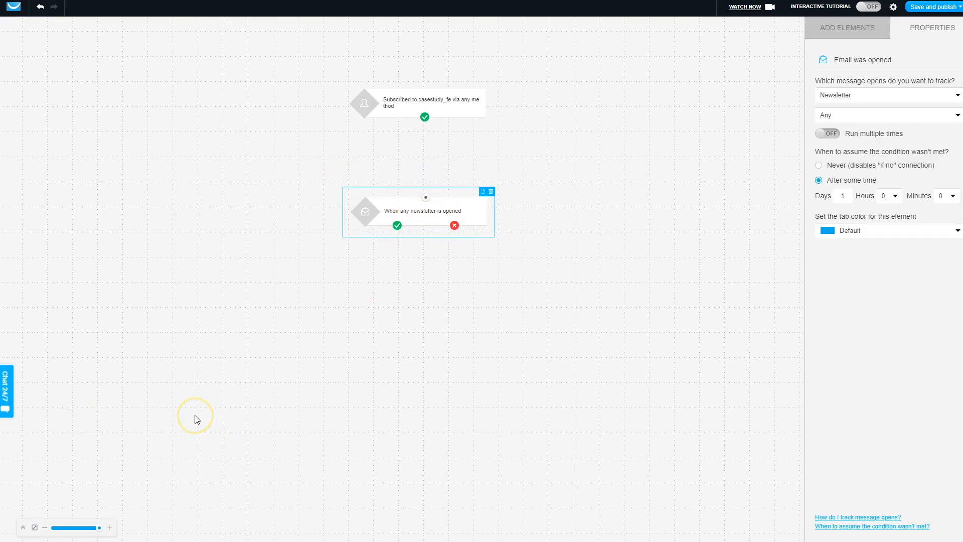
key("ctrl+z")
key("ctrl+z")
Place the message-opened condition directly beneath the Send message action and choose top_fb_ad_free_01 as the message to send.
left_click_drag(429, 227, 432, 201)
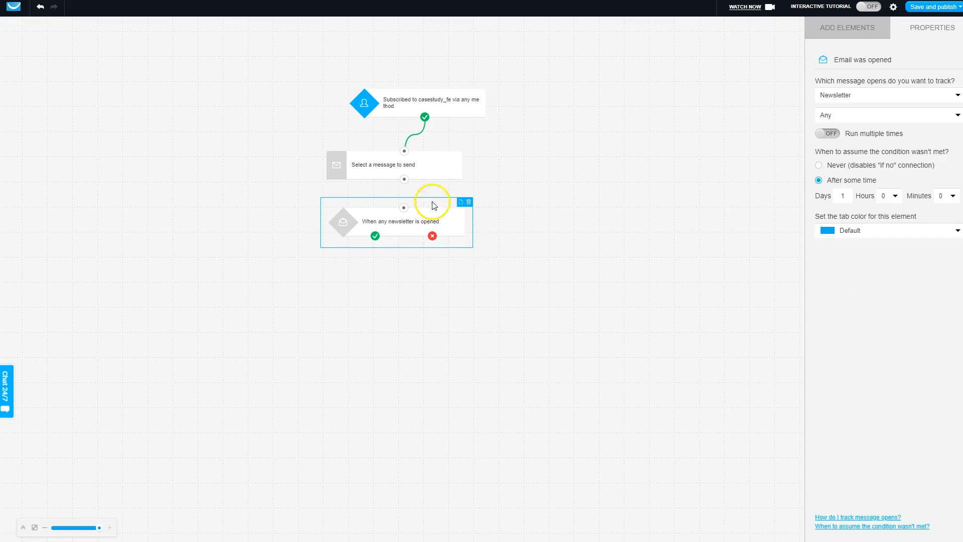
left_click(402, 172)
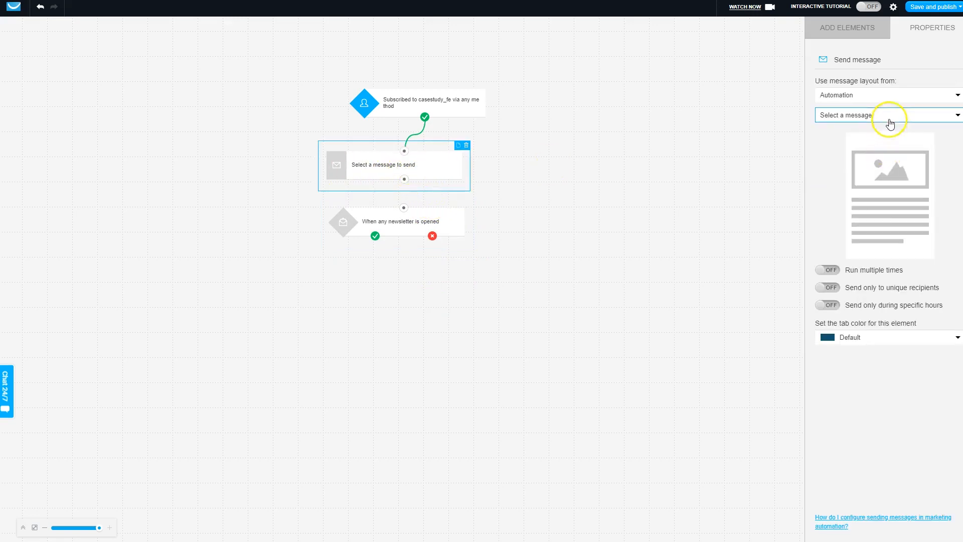
left_click(891, 120)
left_click(871, 160)
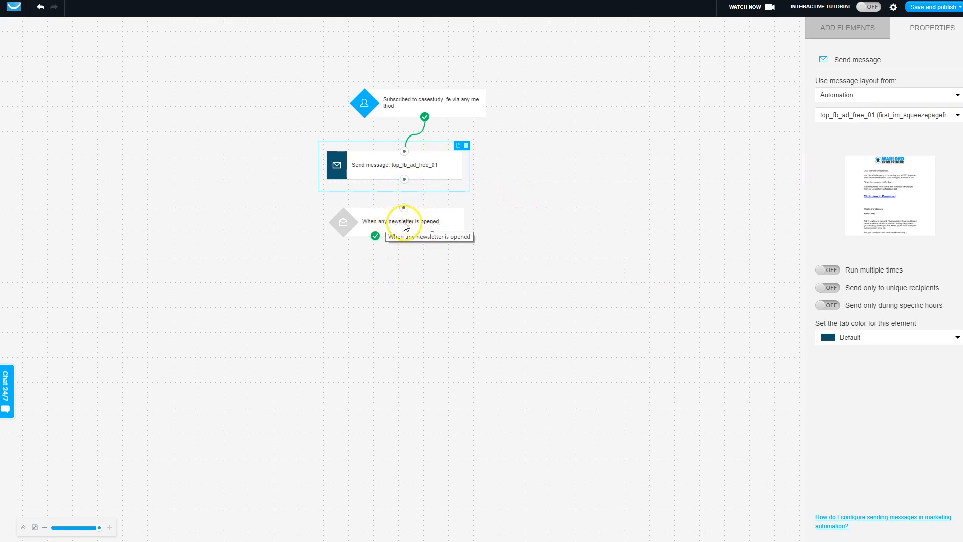
Connect the Send message action to the message-opened condition and stagger the two elements sideways.
left_click_drag(405, 179, 405, 211)
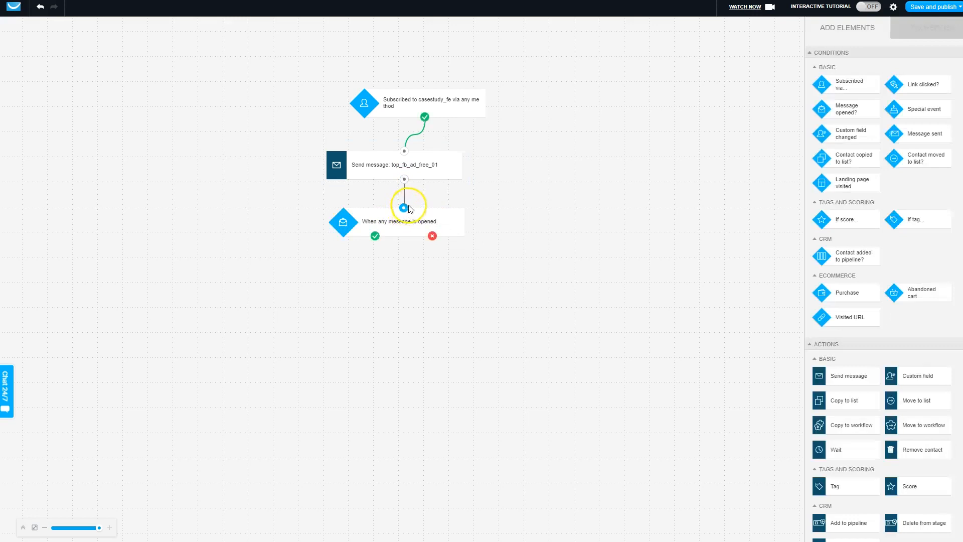
left_click_drag(393, 169, 369, 168)
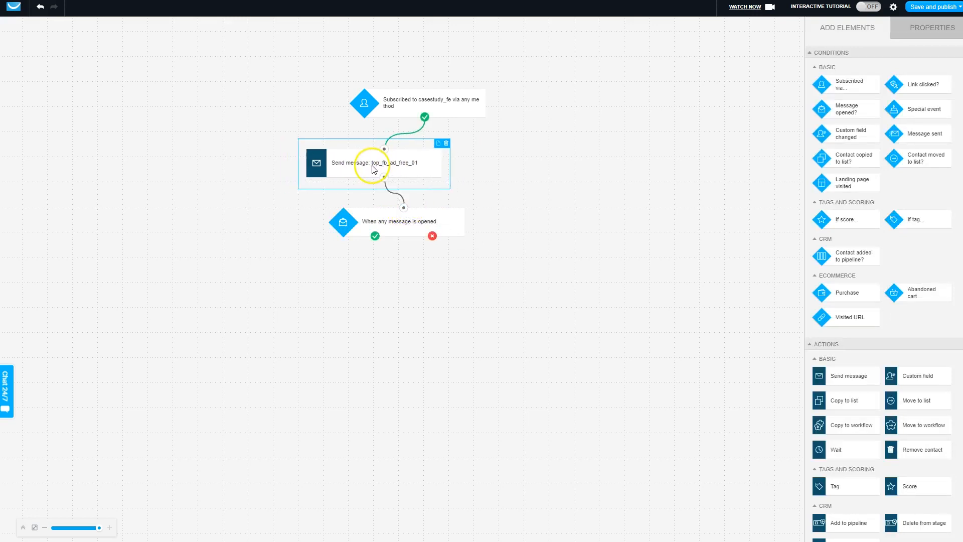
mouse_move(411, 228)
left_mouse_down()
mouse_move(400, 235)
mouse_move(416, 228)
left_mouse_up()
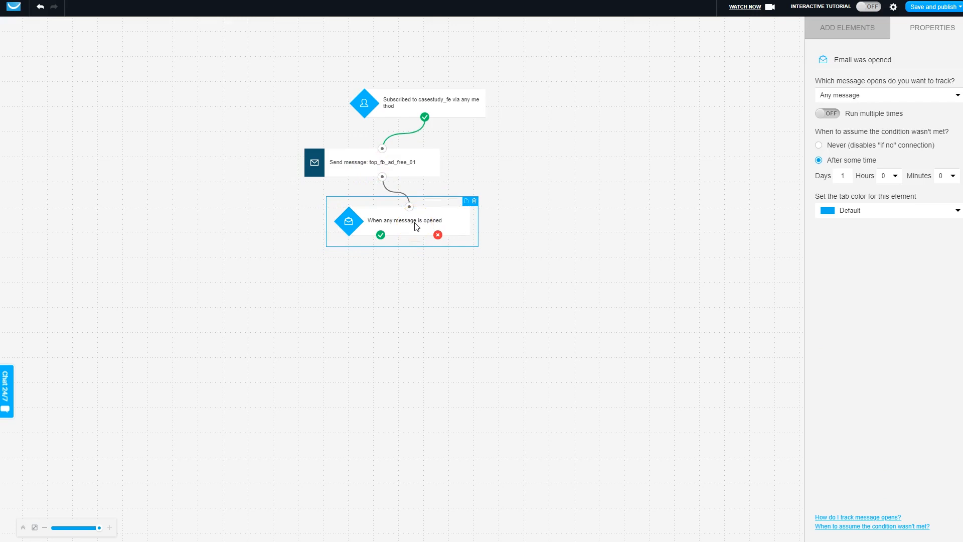
left_click(532, 253)
Add a Wait action below the message-opened condition and link it to the condition's not-opened branch.
left_click(855, 34)
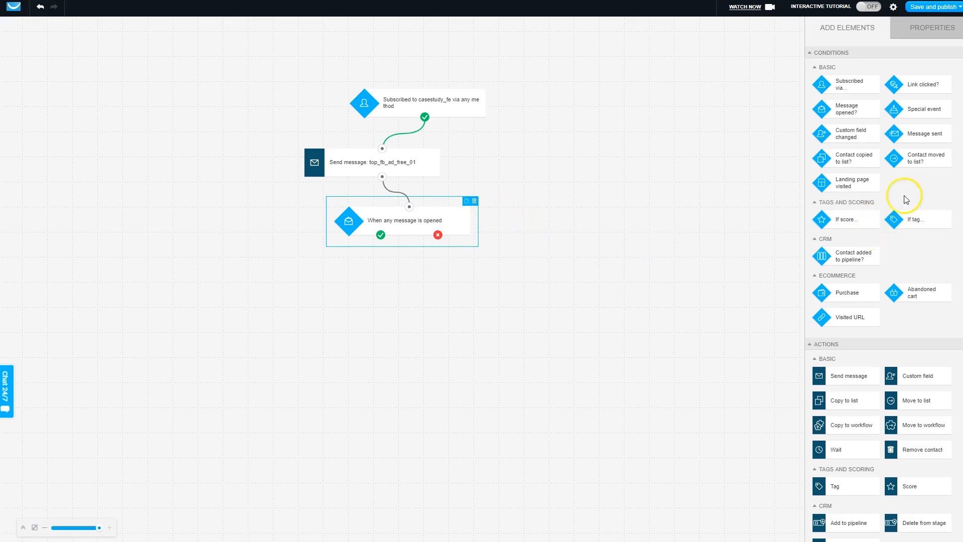
left_click_drag(853, 448, 487, 277)
left_click(460, 293)
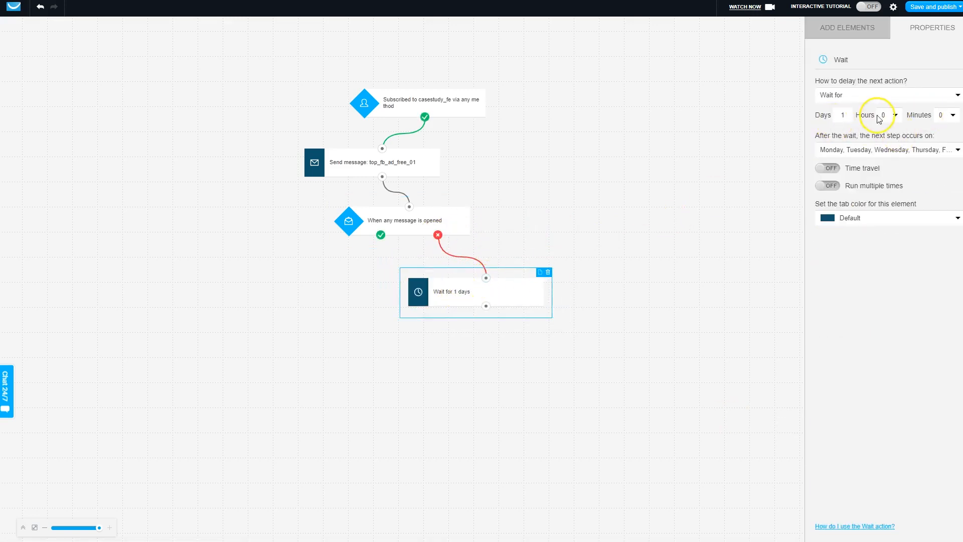
Set the Wait action's delay to 0 days and 12 hours, and shift the element slightly on the canvas.
left_click(895, 118)
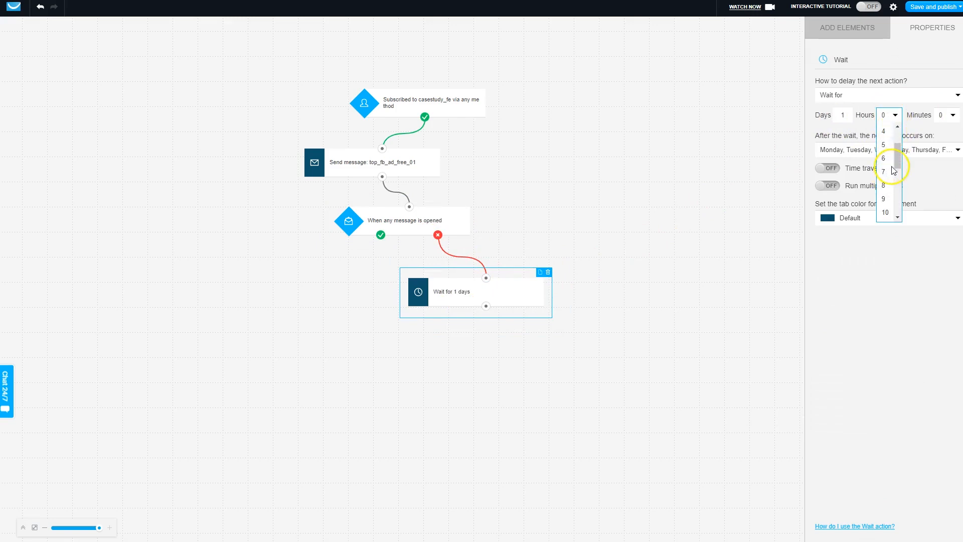
scroll(893, 169, "down", 3)
left_click(886, 140)
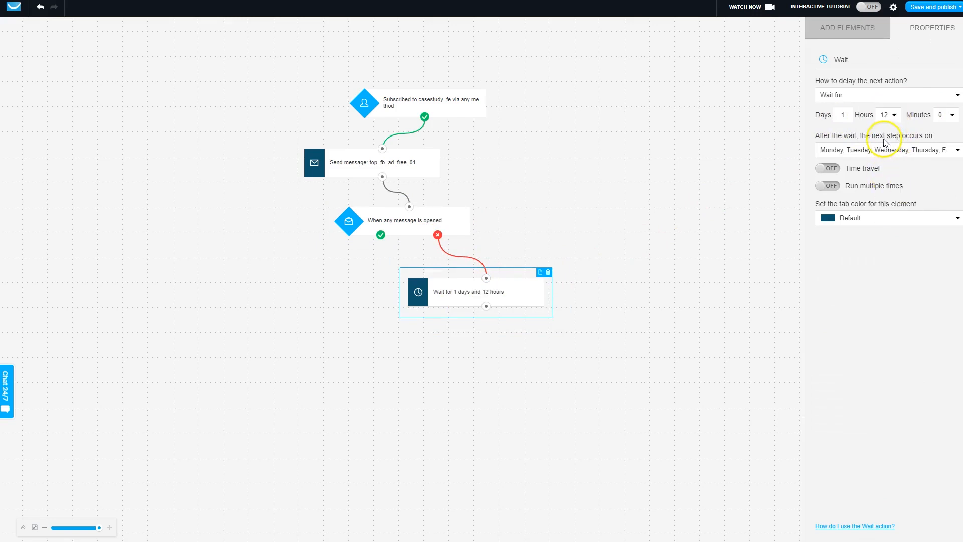
type("0")
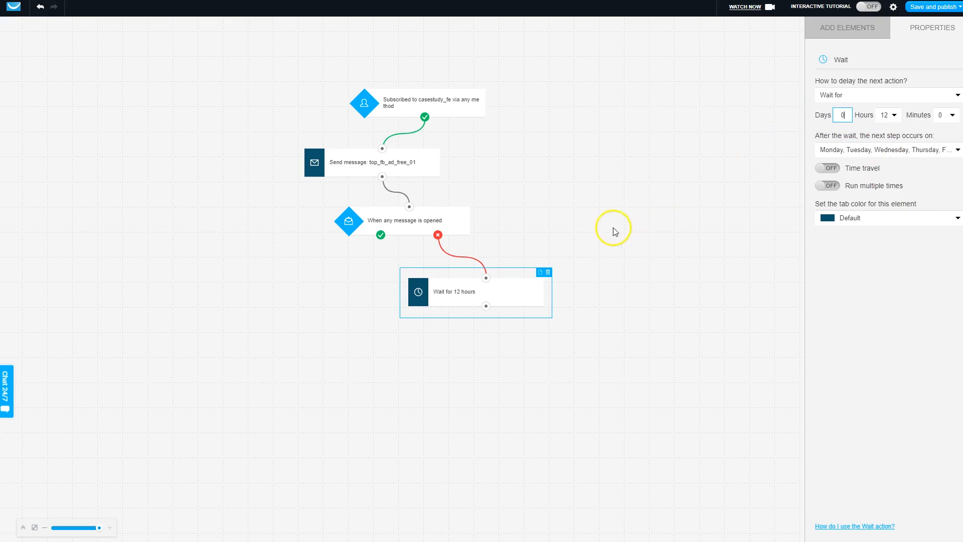
left_click(616, 230)
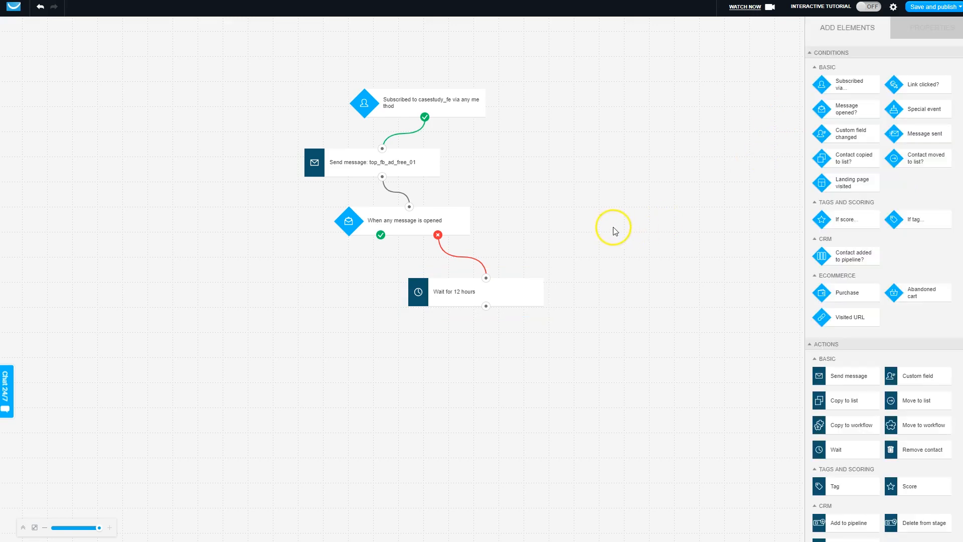
left_click(512, 294)
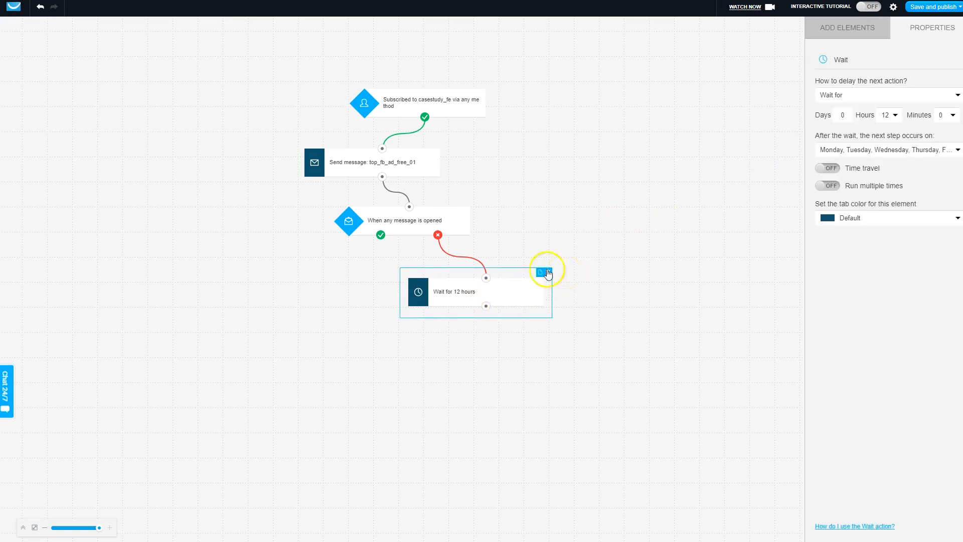
left_click_drag(516, 295, 527, 290)
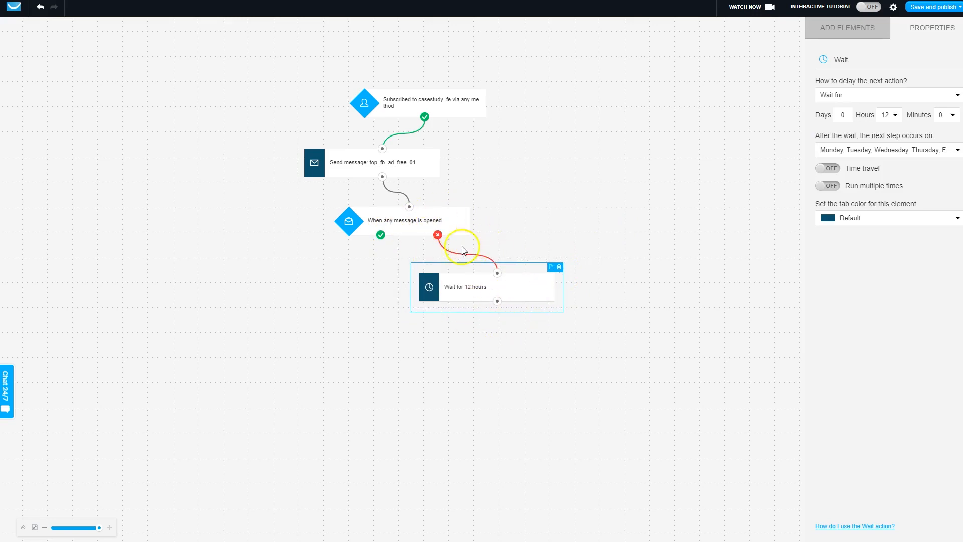
Add a second Send message action connected after the Wait action, and choose 0auto1 as its message.
left_click(845, 31)
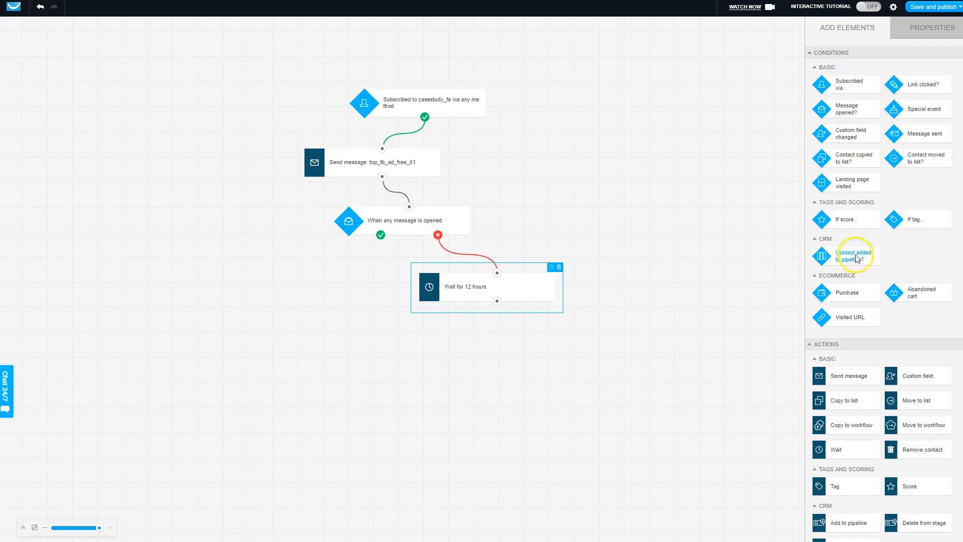
left_click_drag(834, 369, 522, 358)
left_click_drag(498, 301, 606, 357)
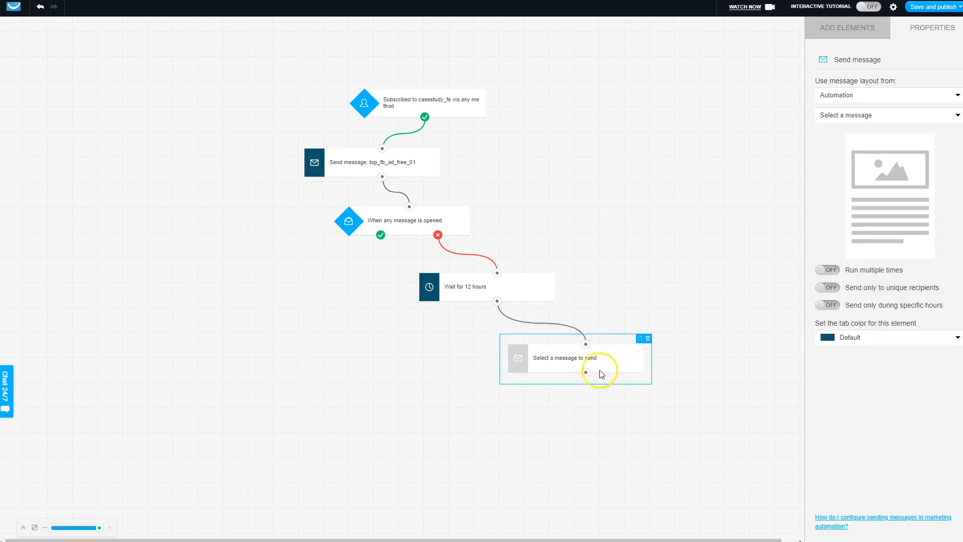
left_click(877, 115)
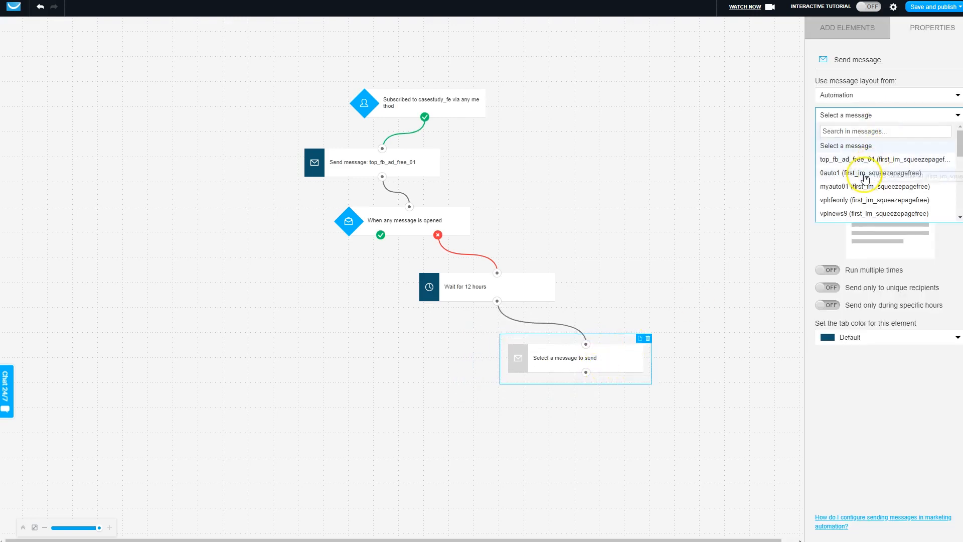
left_click(859, 173)
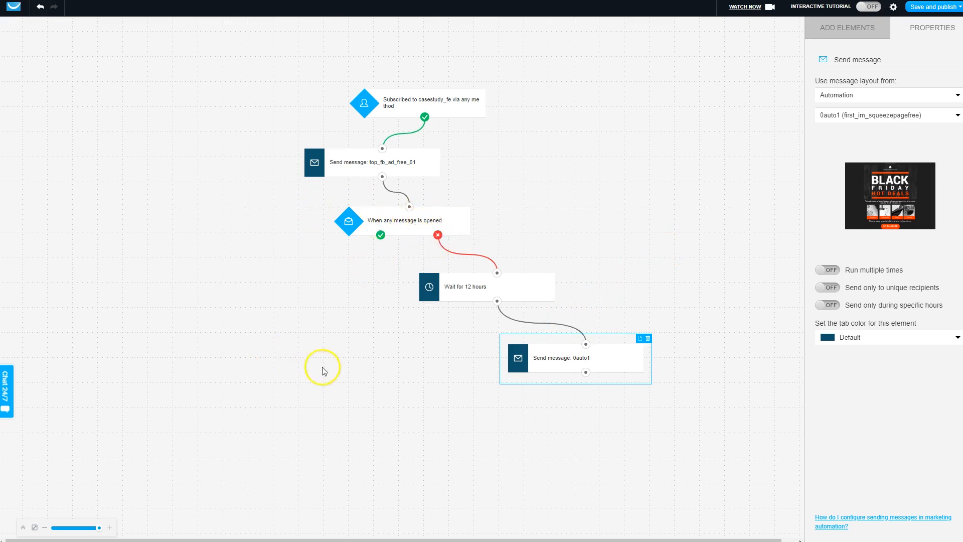
Add a Send message action on the opened branch of the message-opened condition, link it, and choose top_fb_ad_free_01 as its message.
left_click(859, 28)
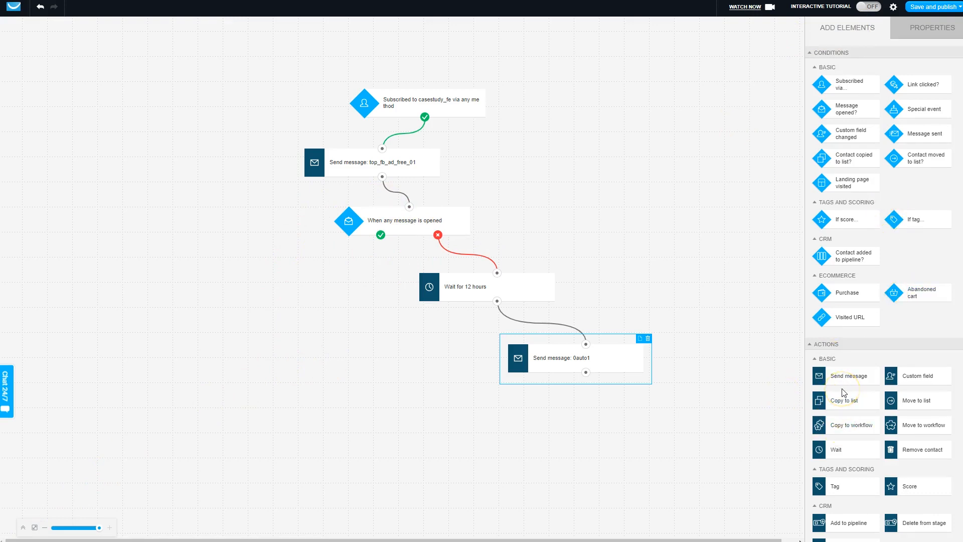
left_click_drag(860, 383, 303, 280)
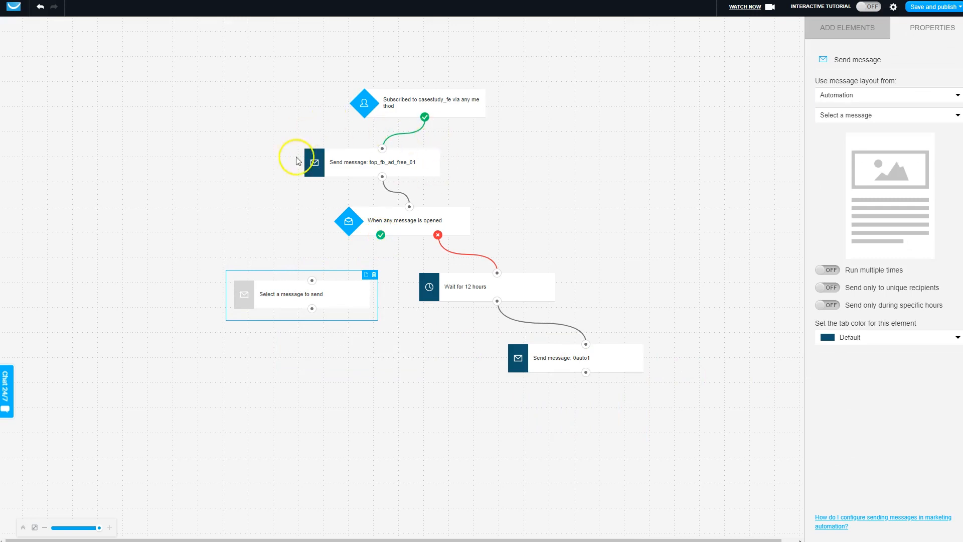
left_click_drag(381, 235, 319, 290)
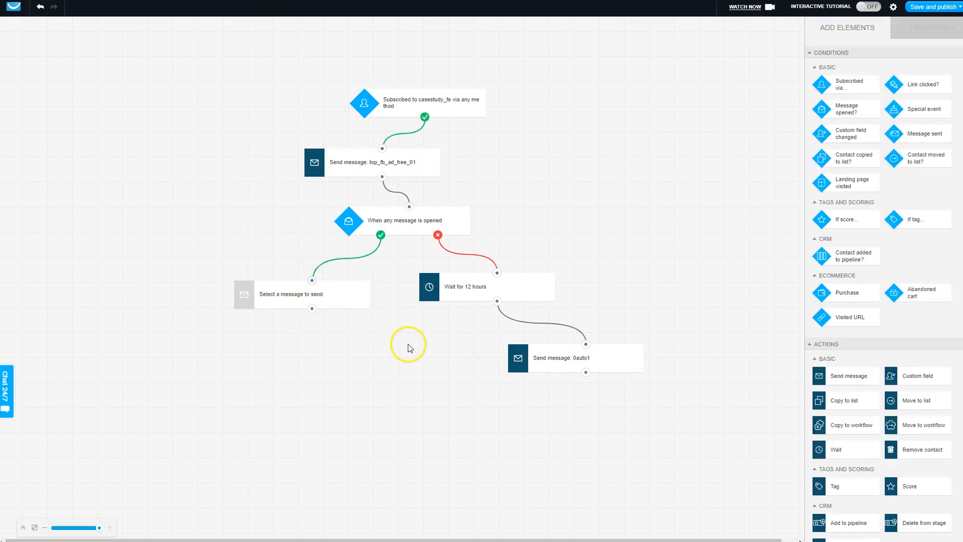
left_click(333, 297)
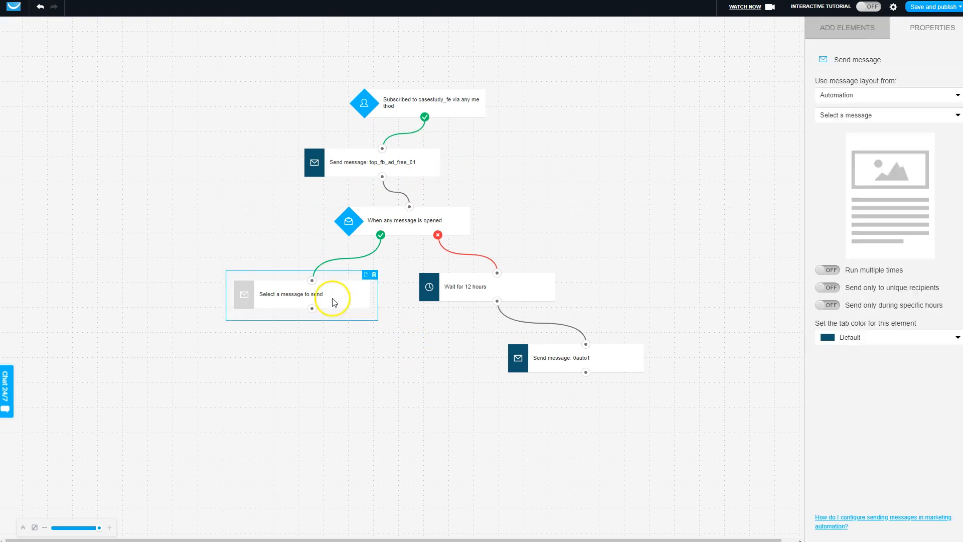
left_click(882, 114)
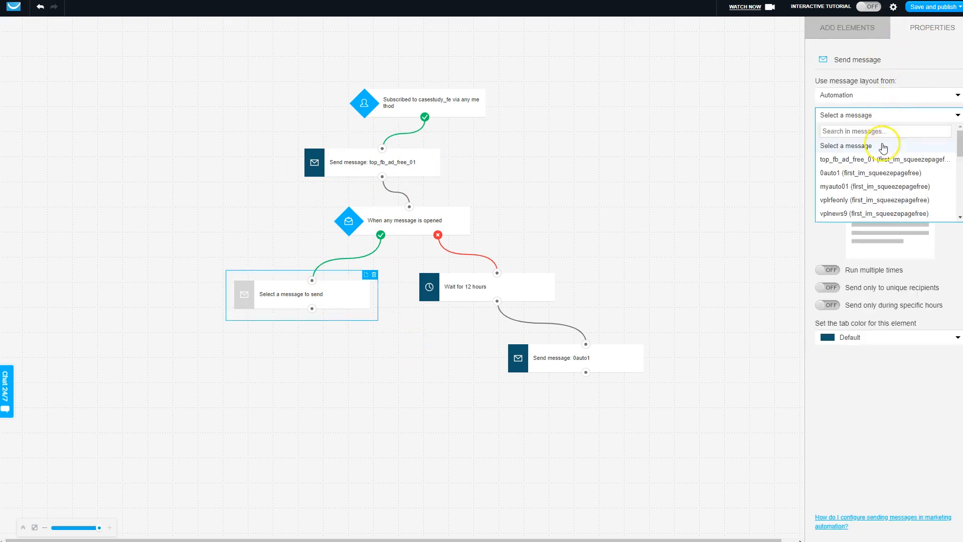
left_click(875, 157)
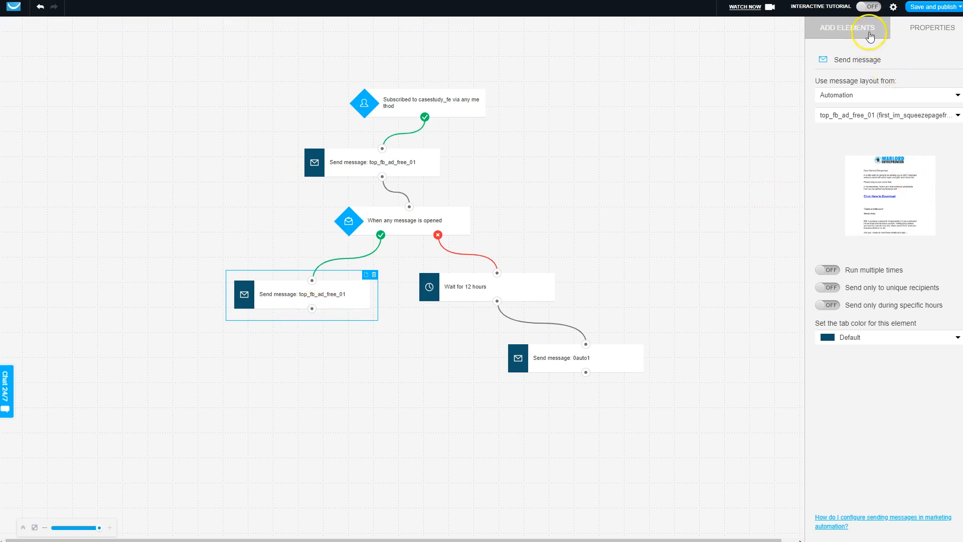
Place a Send message action and a Message opened? condition below the opened-branch message, and link the condition to that message.
left_click(847, 27)
left_click_drag(849, 375, 292, 376)
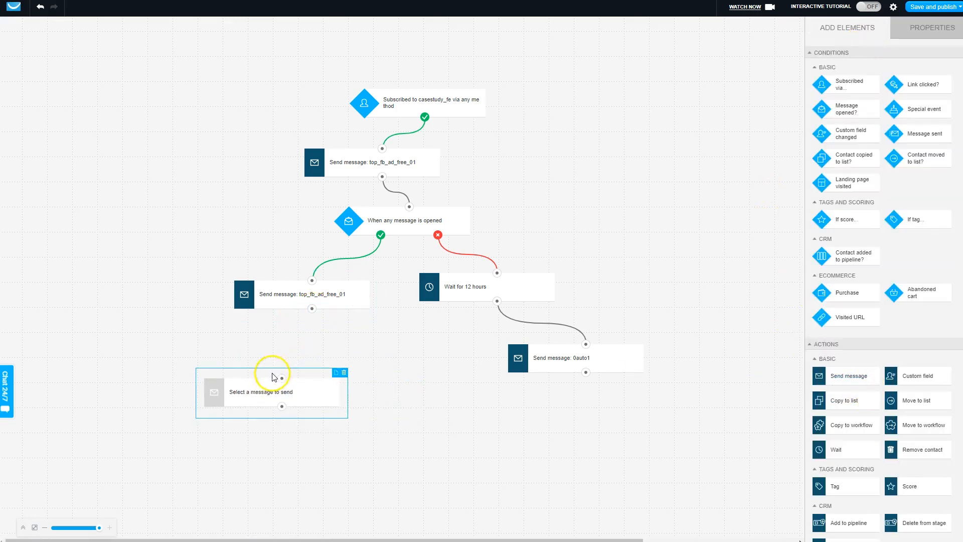
left_click(844, 26)
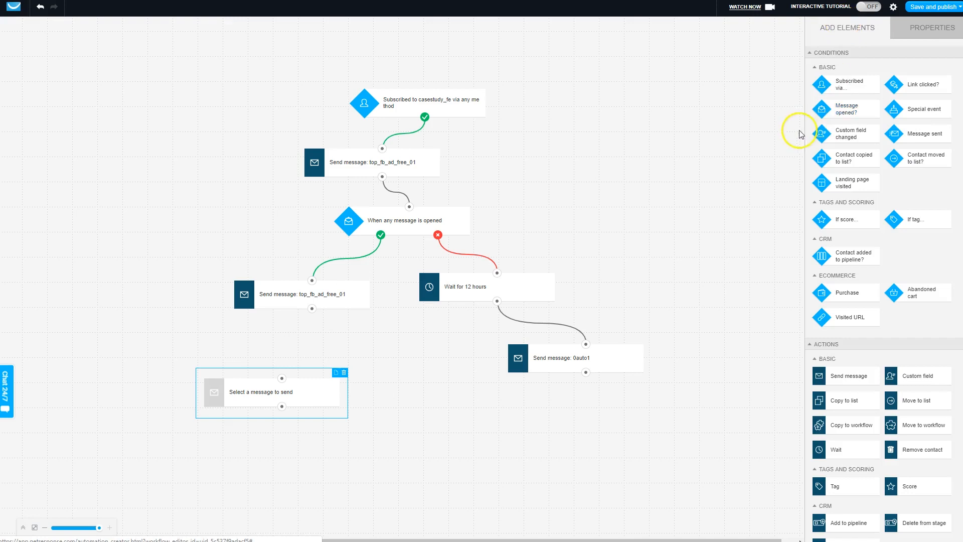
left_click_drag(853, 109, 202, 400)
left_click_drag(275, 446, 331, 351)
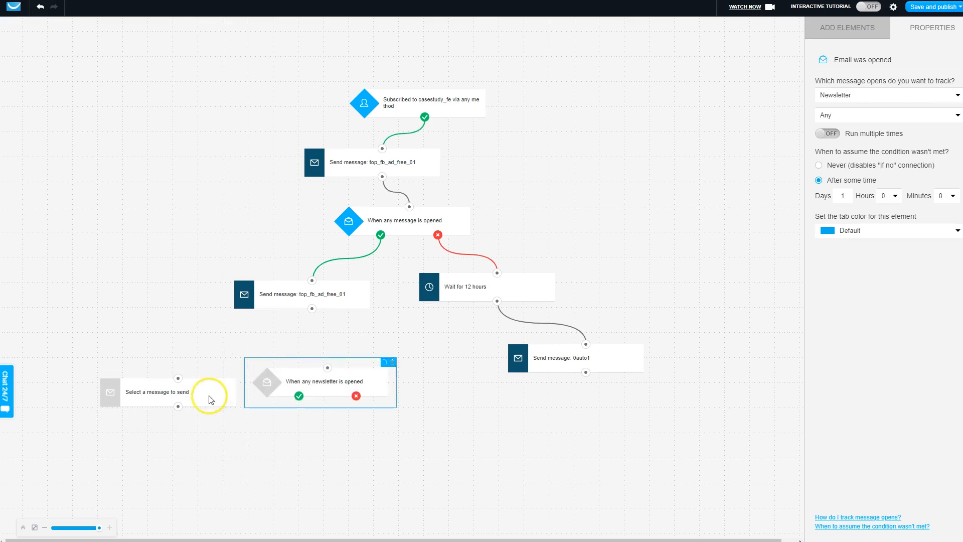
left_click_drag(209, 393, 301, 469)
mouse_move(312, 309)
left_mouse_down()
mouse_move(329, 370)
mouse_move(328, 356)
left_mouse_up()
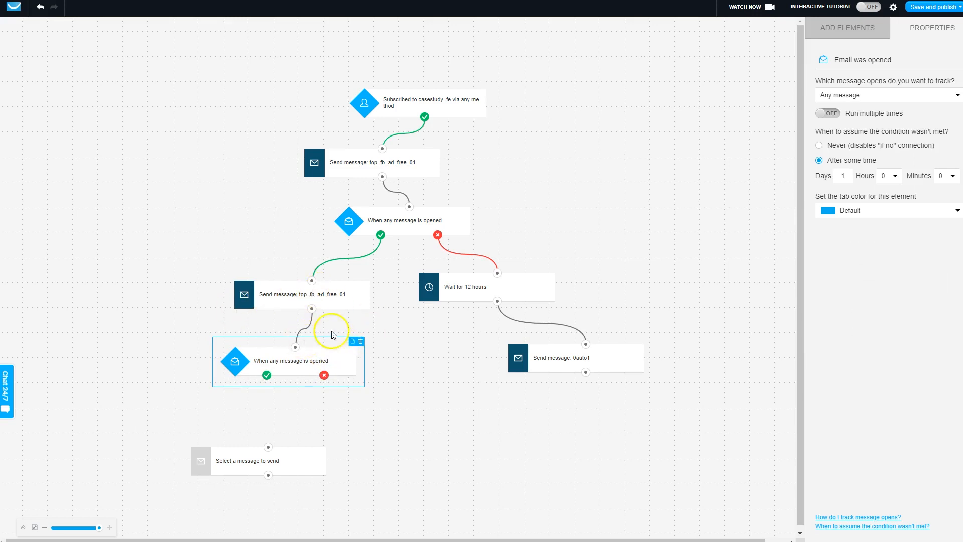
Add a Send message action below the second message-opened condition and link it to the condition's opened branch.
left_click(885, 39)
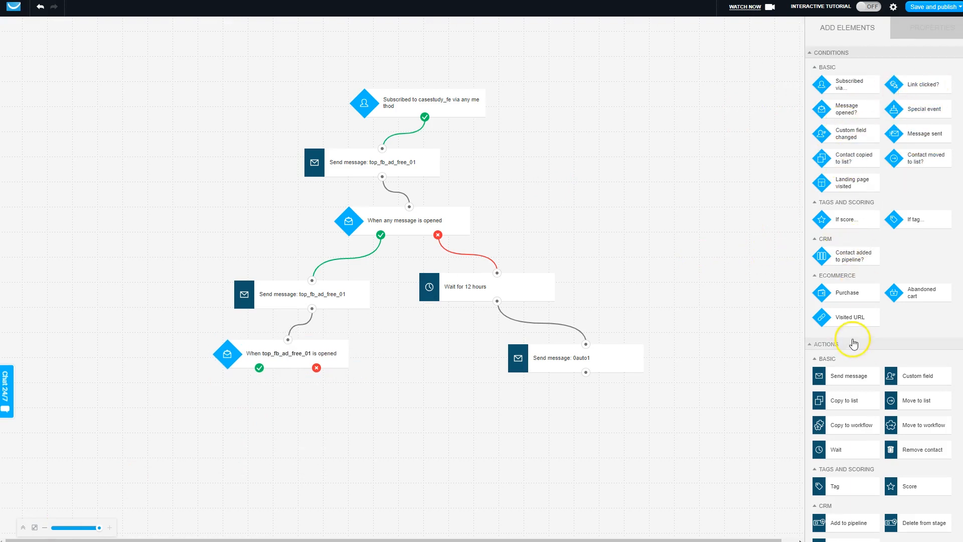
left_click_drag(851, 382, 251, 448)
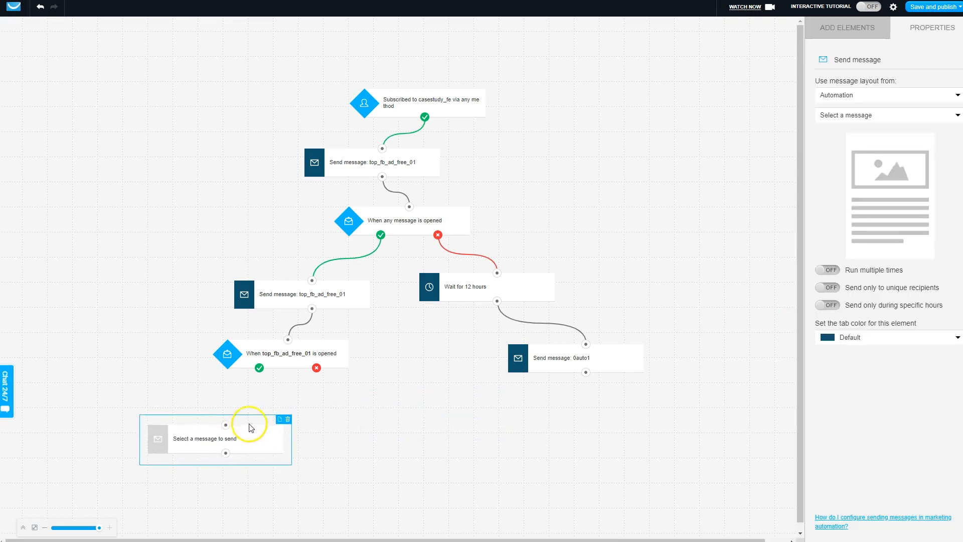
left_click_drag(259, 368, 231, 414)
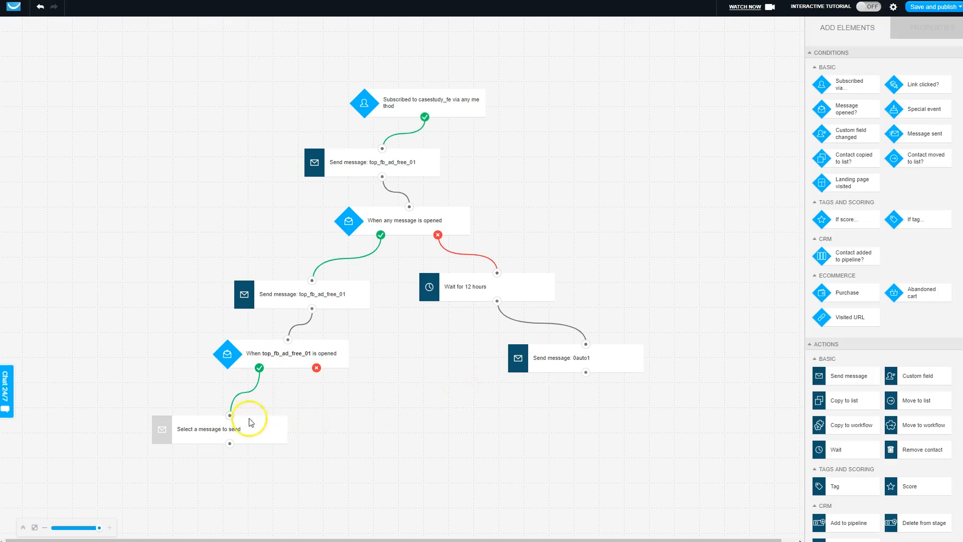
Add a Link clicked? condition below the newest Send message action, and set that action's message to top_fb_ad_free_01.
left_click_drag(927, 89, 201, 489)
left_click_drag(371, 475, 394, 431)
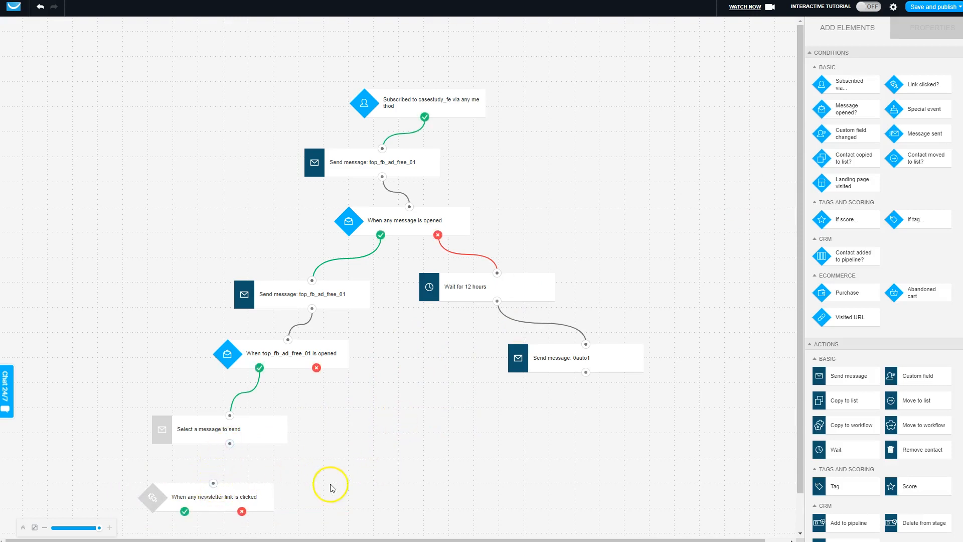
left_click_drag(230, 437, 236, 448)
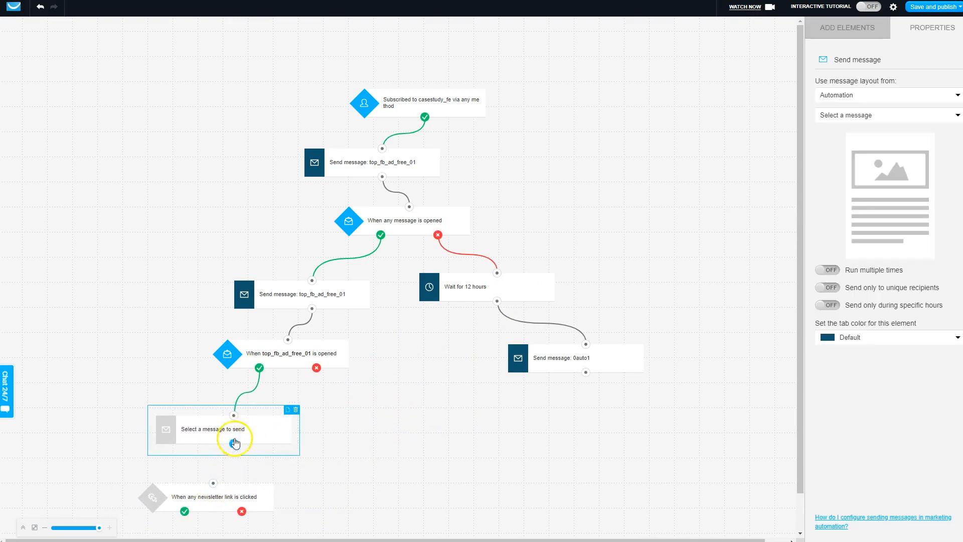
left_click(868, 115)
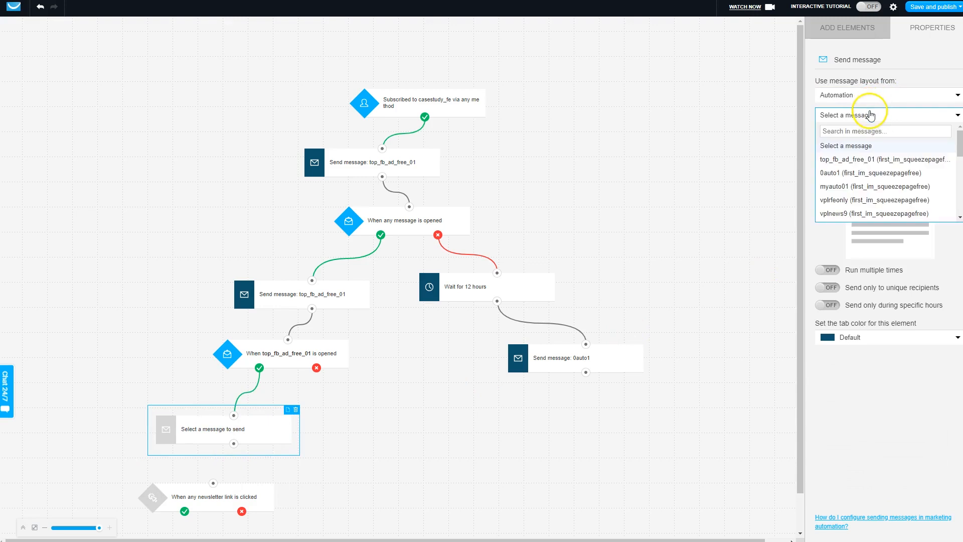
left_click(853, 160)
Link the lowest top_fb_ad_free_01 message action to the Link clicked? condition.
left_click(228, 463)
left_click_drag(234, 444, 215, 489)
left_click_drag(234, 444, 214, 485)
left_click_drag(327, 467, 412, 355)
left_click_drag(416, 383, 416, 393)
scroll(502, 426, "down", 1)
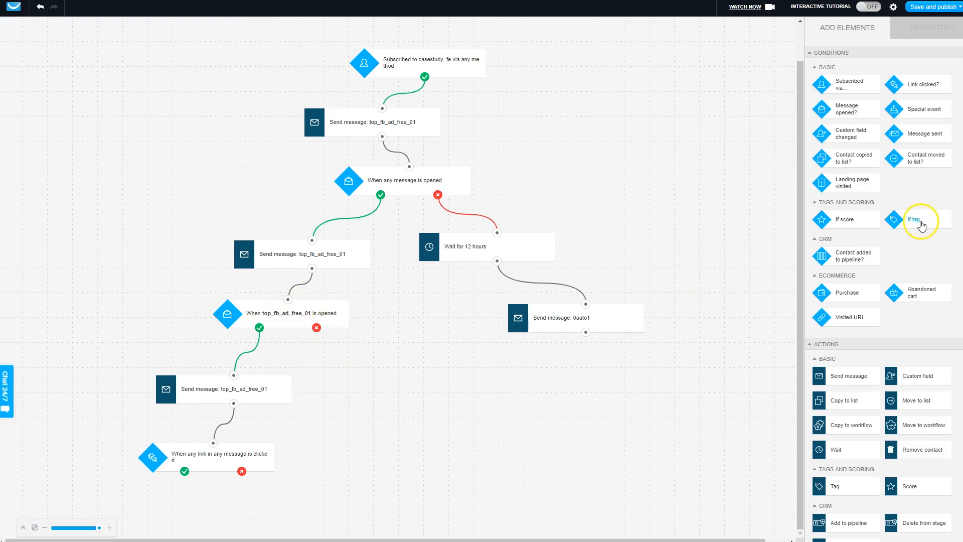
left_click_drag(926, 225, 548, 394)
left_click_drag(586, 333, 590, 378)
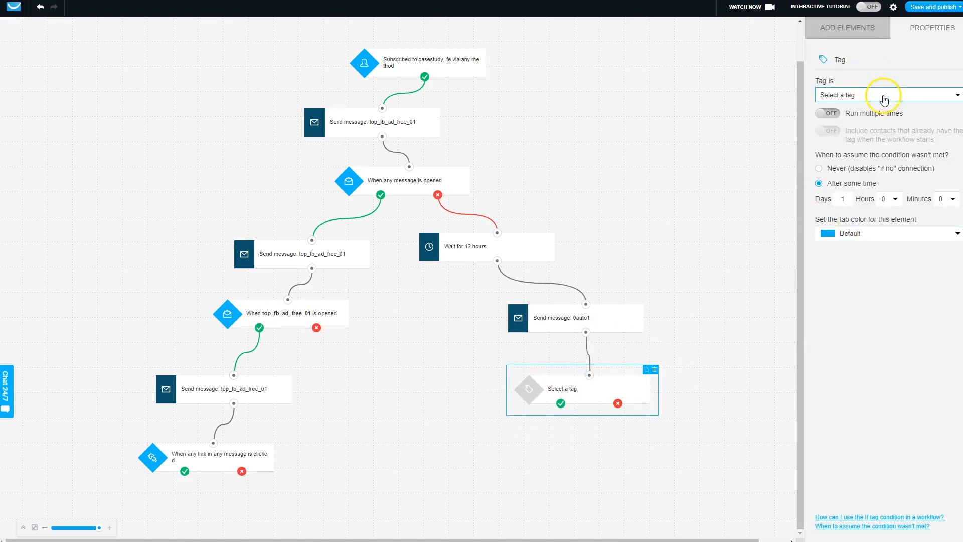
left_click(946, 95)
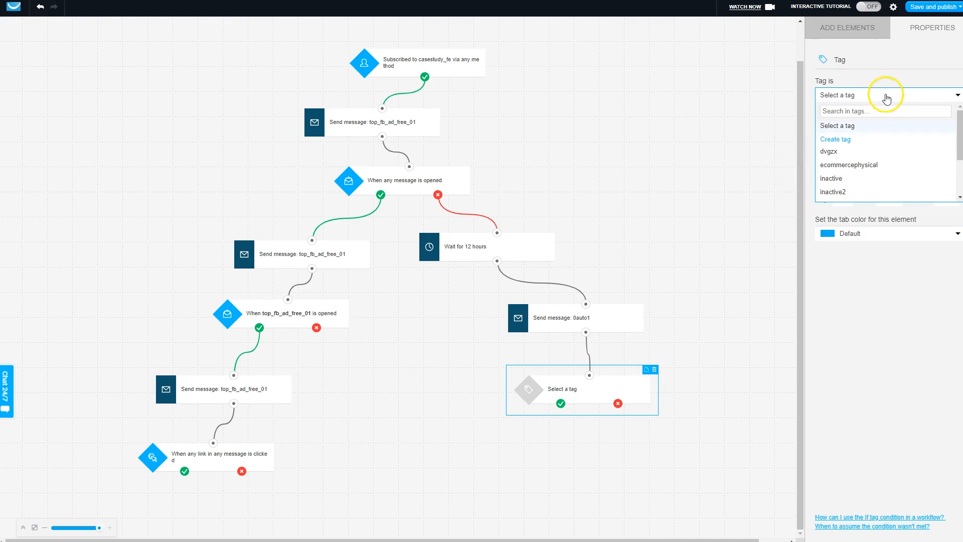
left_click(850, 142)
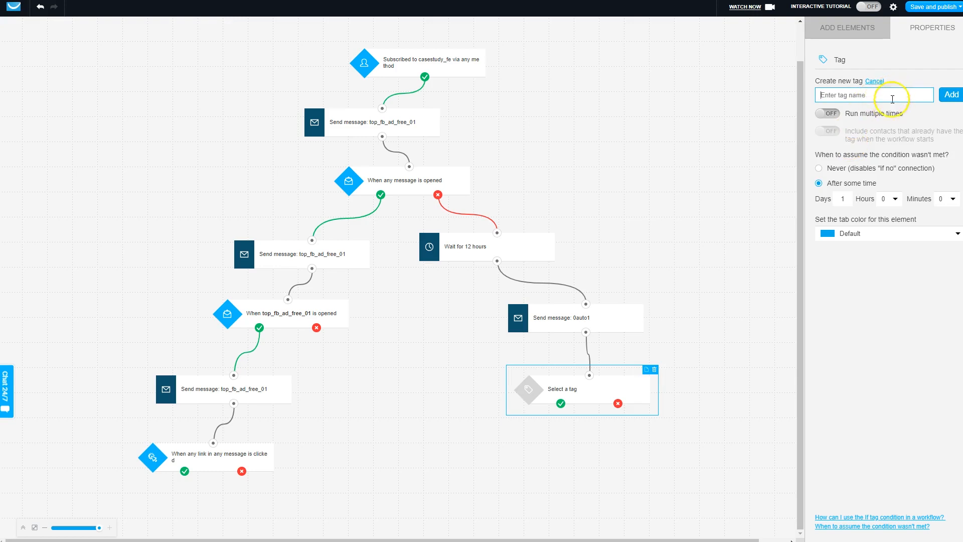
left_click(870, 39)
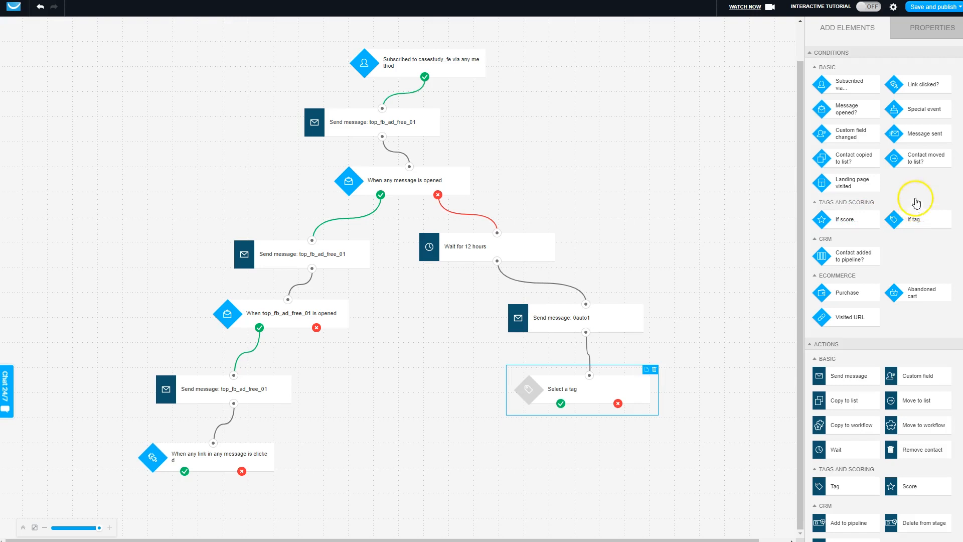
scroll(899, 201, "down", 3)
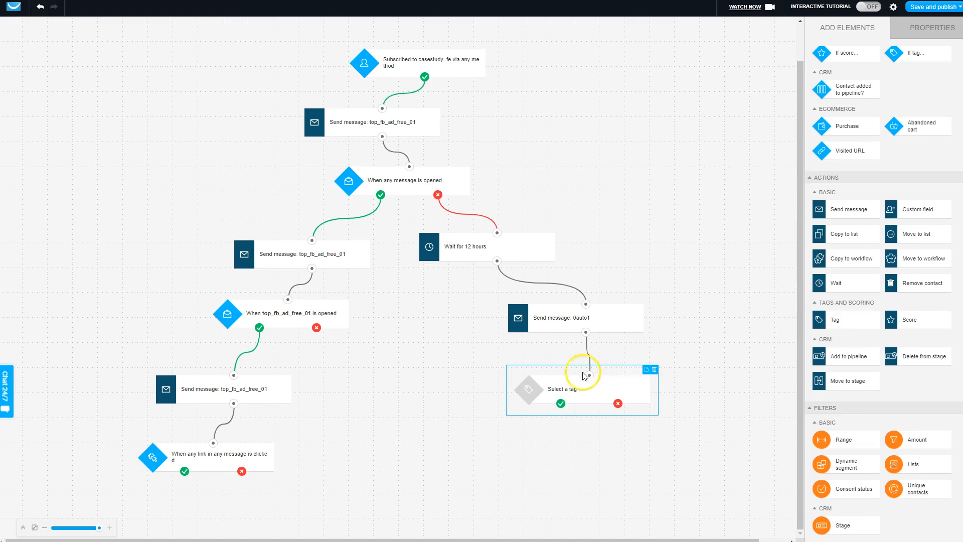
left_click(655, 369)
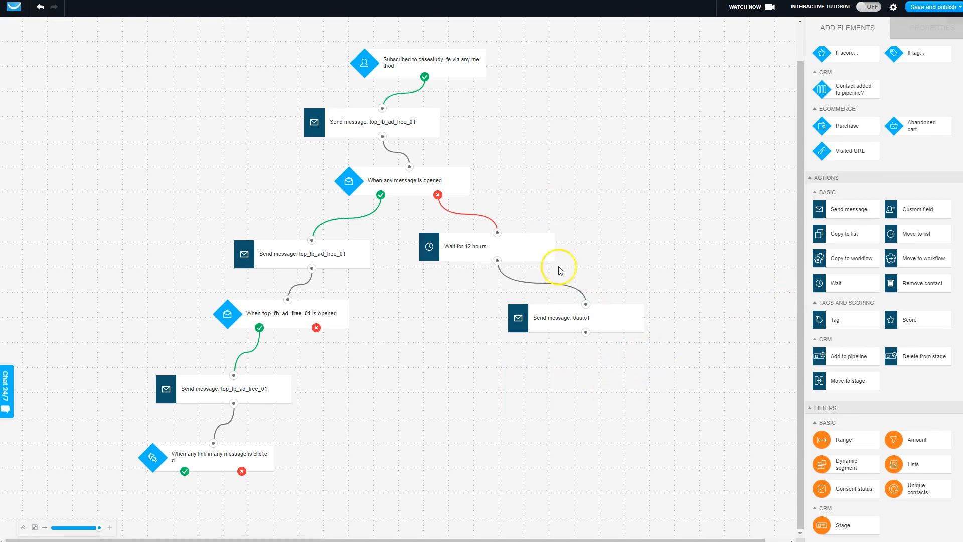
left_click_drag(722, 409, 698, 313)
Add a Remove contact action below the 0auto1 message and link it to that message.
left_click_drag(920, 281, 643, 393)
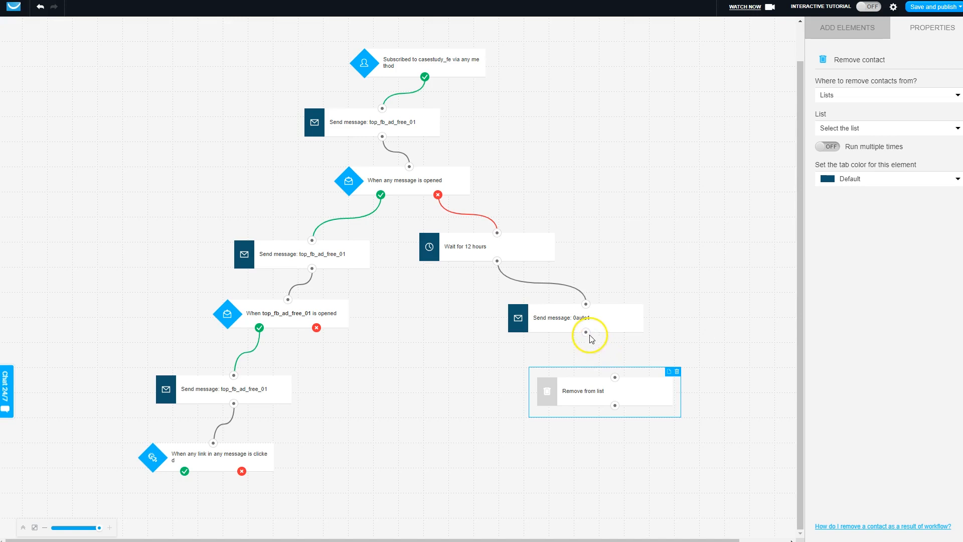
left_click_drag(590, 340, 616, 379)
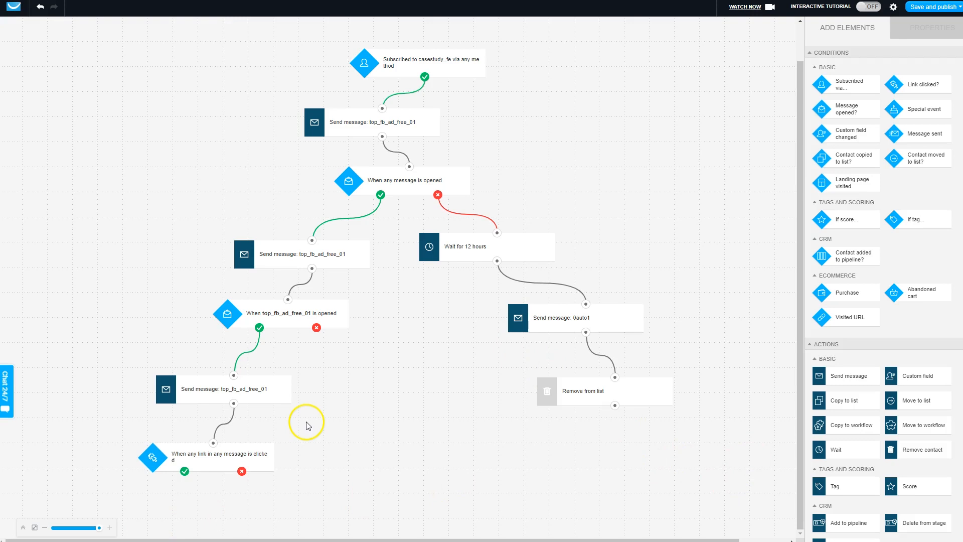
mouse_move(426, 456)
left_mouse_down()
mouse_move(485, 387)
mouse_move(422, 451)
left_mouse_up()
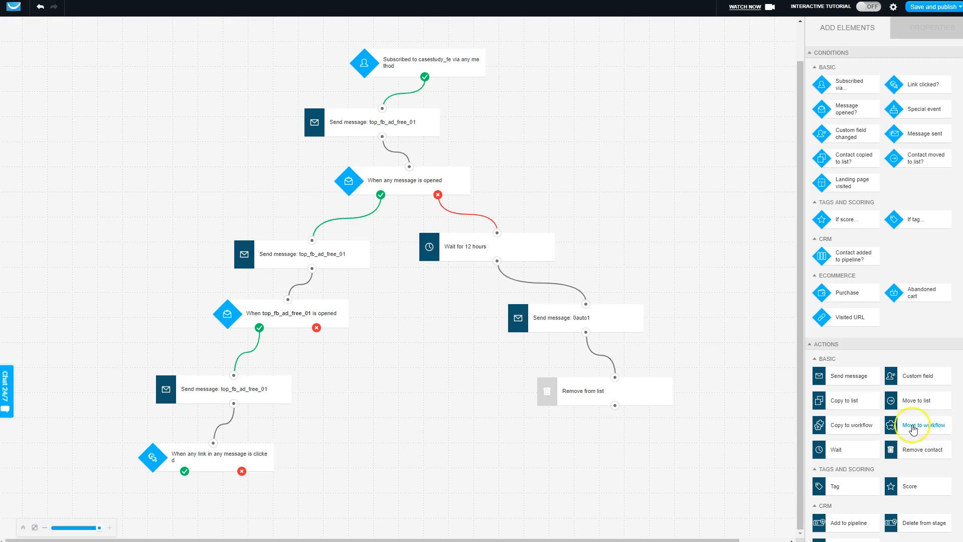
Add a Move to workflow action below the link-clicked condition, on its clicked branch.
scroll(873, 440, "down", 2)
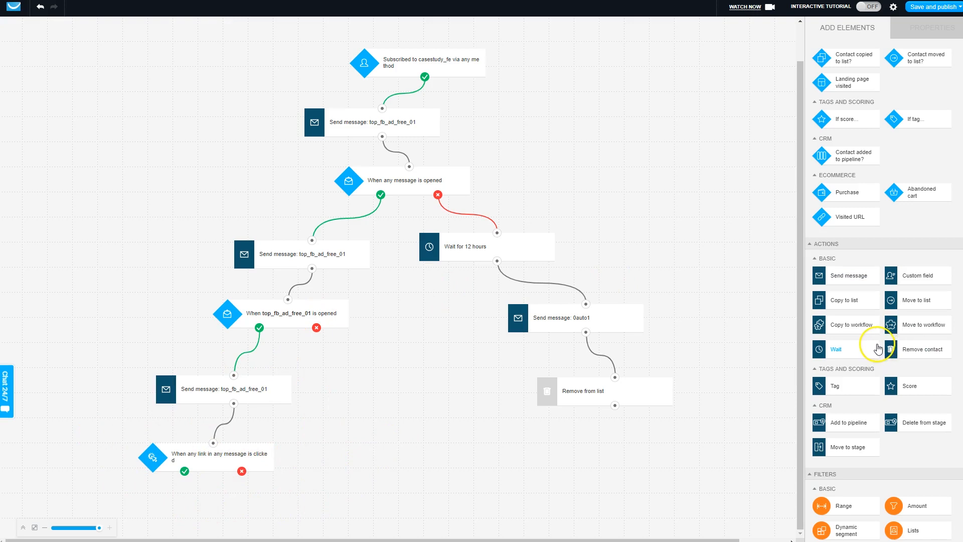
left_click_drag(898, 329, 219, 498)
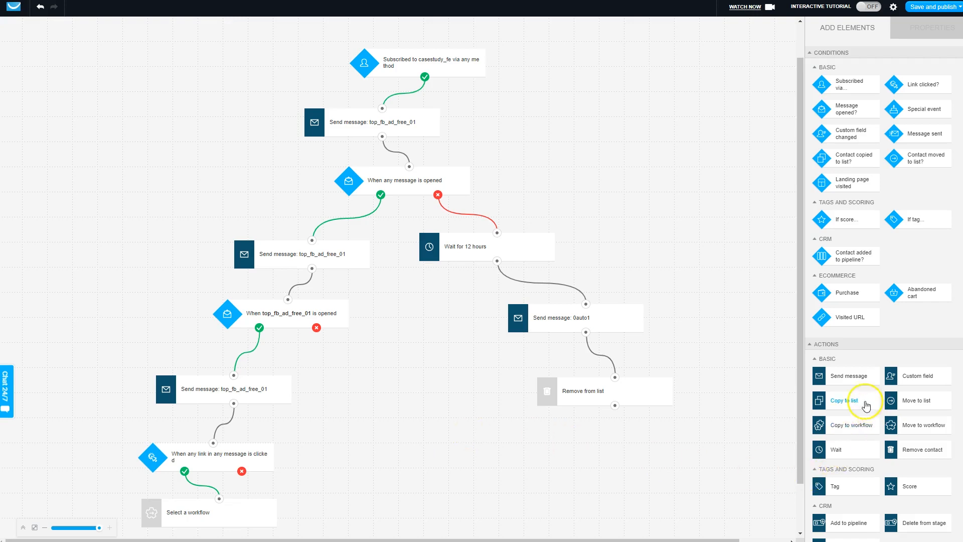
Replace the Remove contact action with a Move to list action placed below the 0auto1 message.
left_click_drag(903, 400, 613, 455)
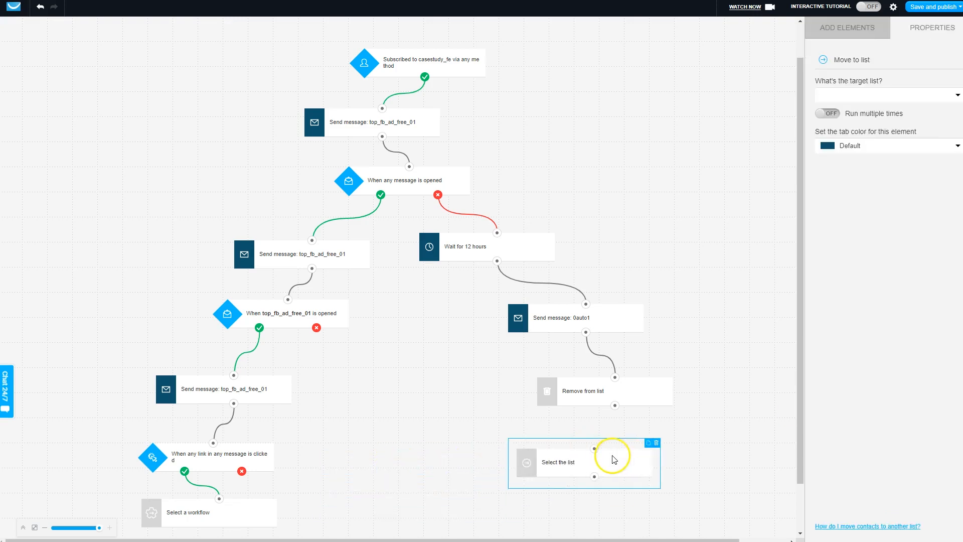
left_click(626, 401)
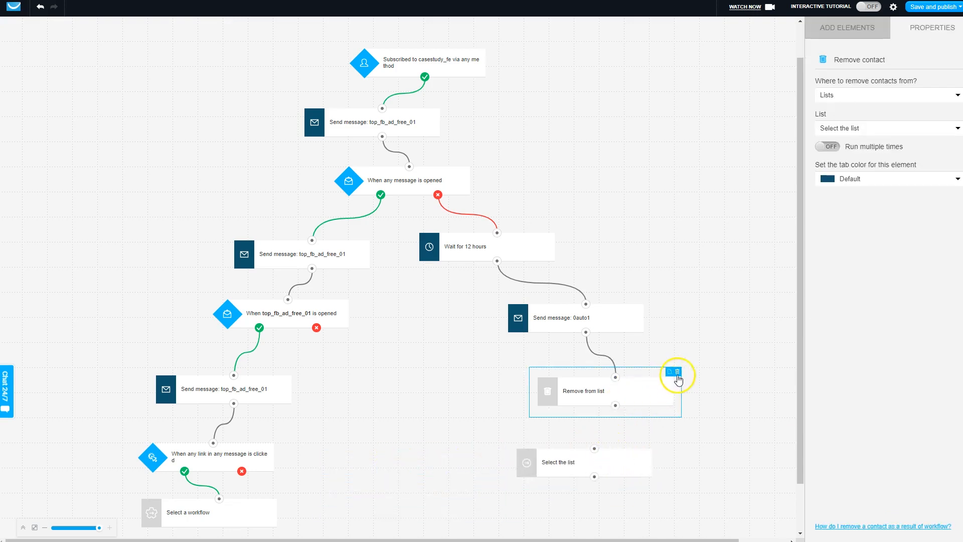
left_click(679, 371)
left_click_drag(617, 459, 629, 389)
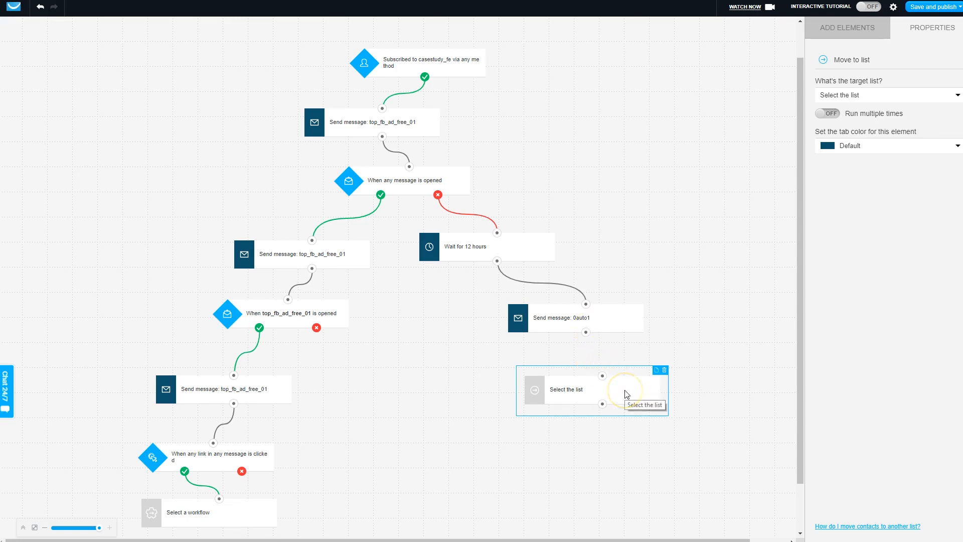
left_click(848, 28)
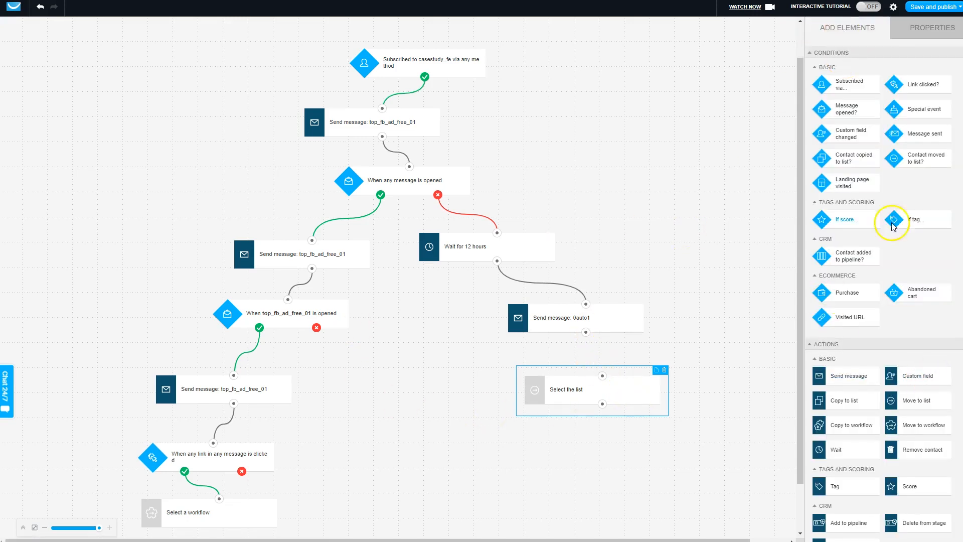
scroll(712, 402, "down", 1)
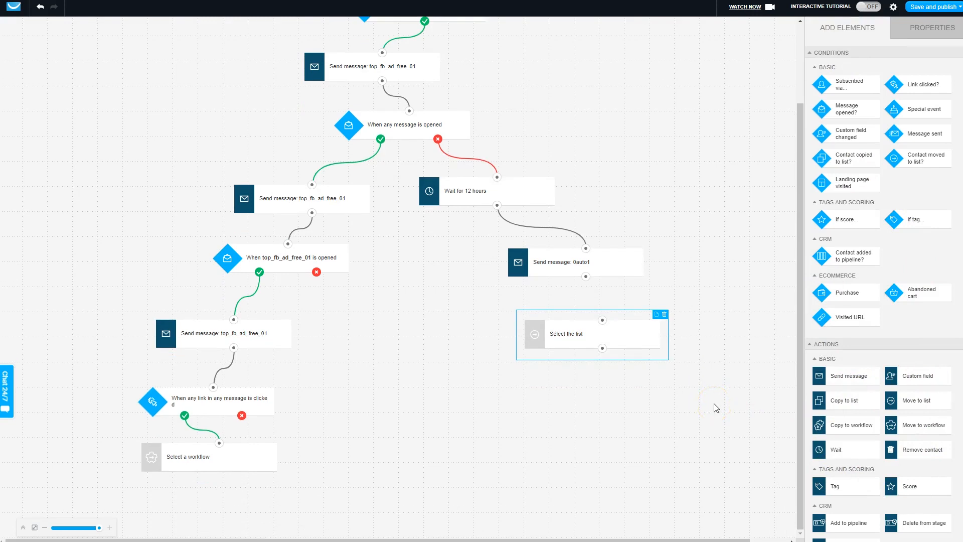
scroll(615, 245, "up", 2)
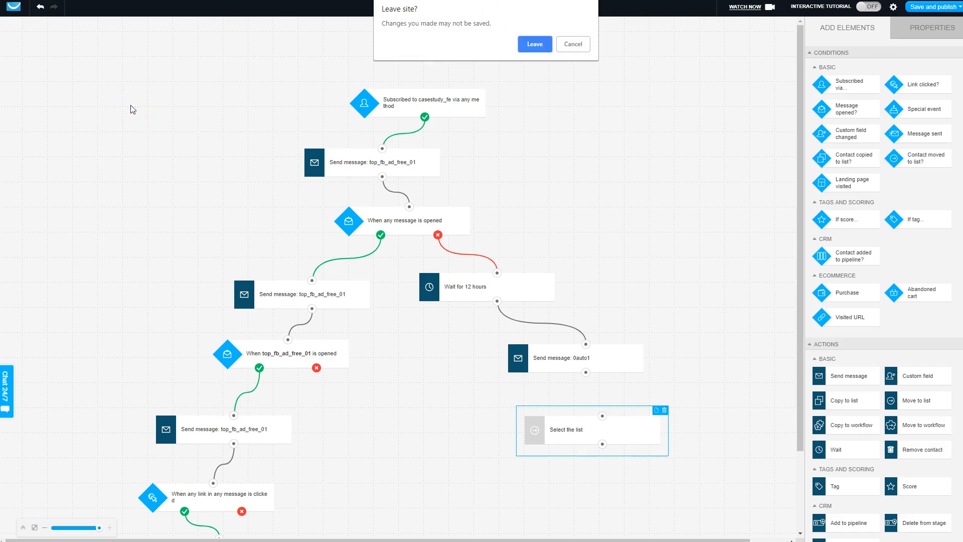
Leave the workflow editor and discard the unsaved changes.
left_click(533, 44)
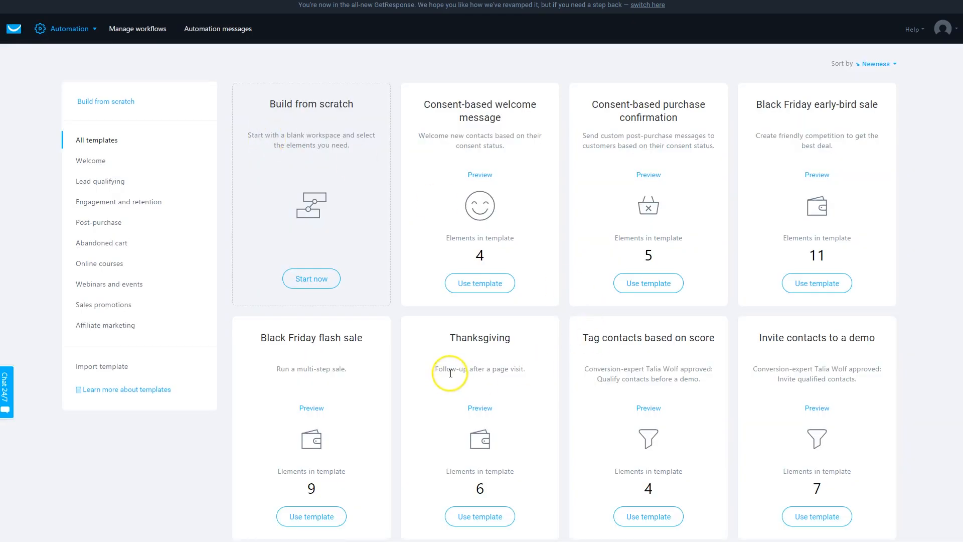
Browse the automation templates and preview the Affiliate cross-selling workflow, closing the preview when done.
scroll(609, 365, "down", 9)
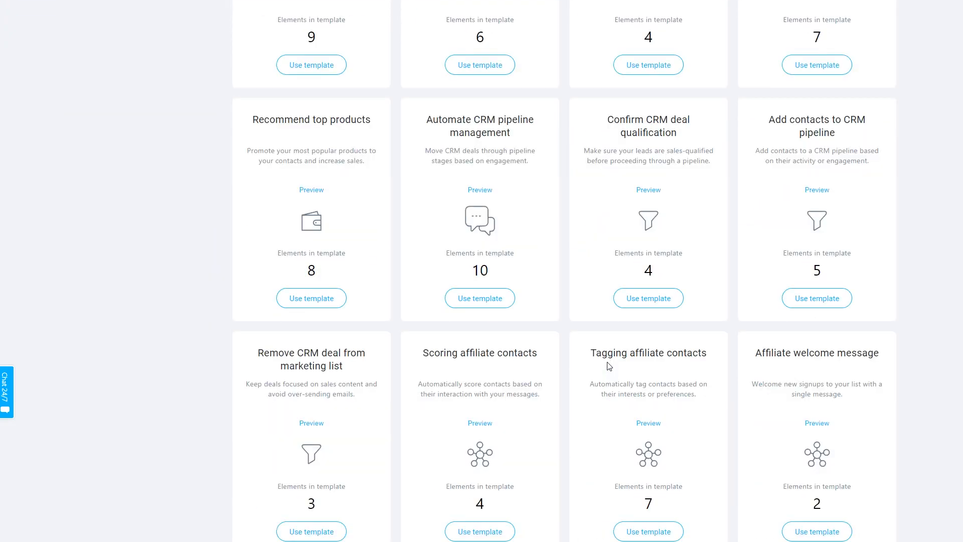
scroll(609, 366, "down", 10)
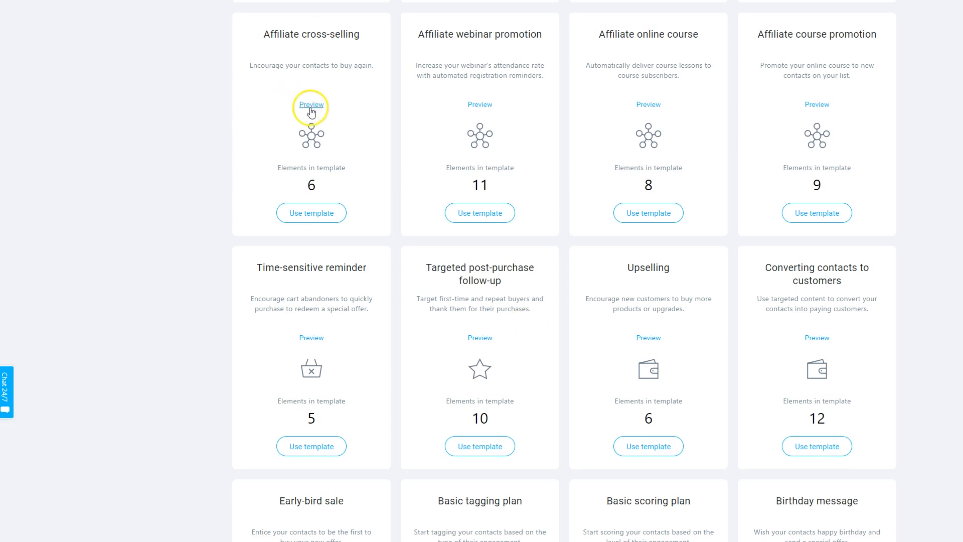
left_click(310, 111)
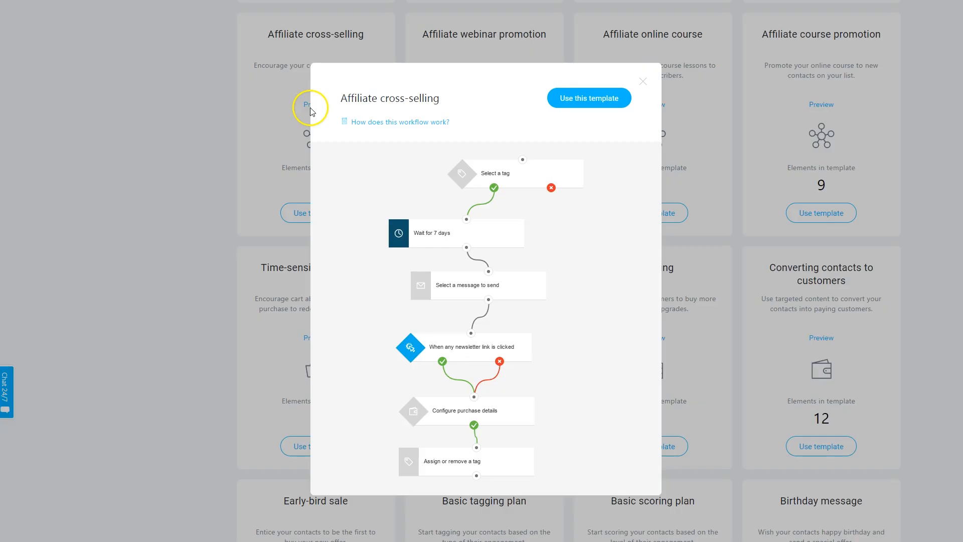
left_click(588, 328)
left_click(108, 269)
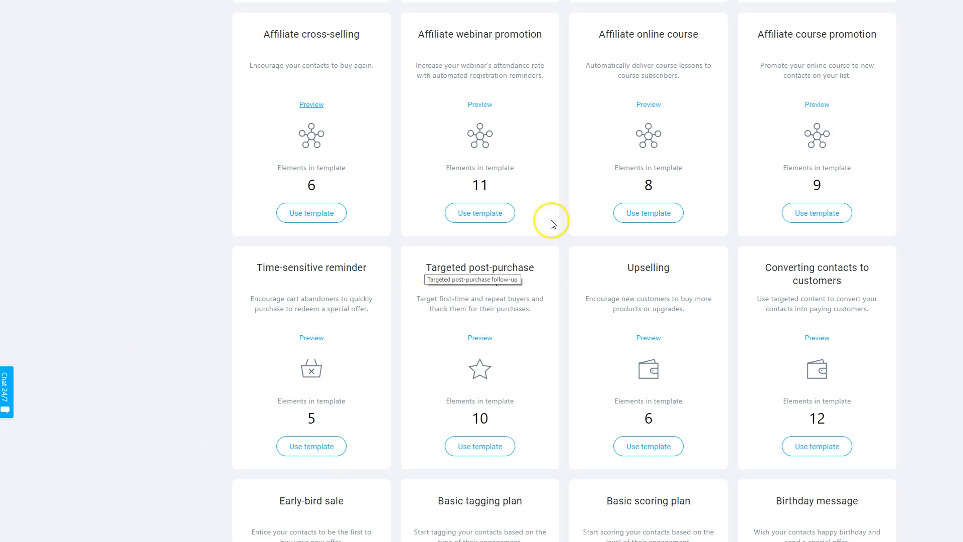
Preview the Upselling template's workflow to examine its elements, and close the preview.
scroll(652, 236, "down", 2)
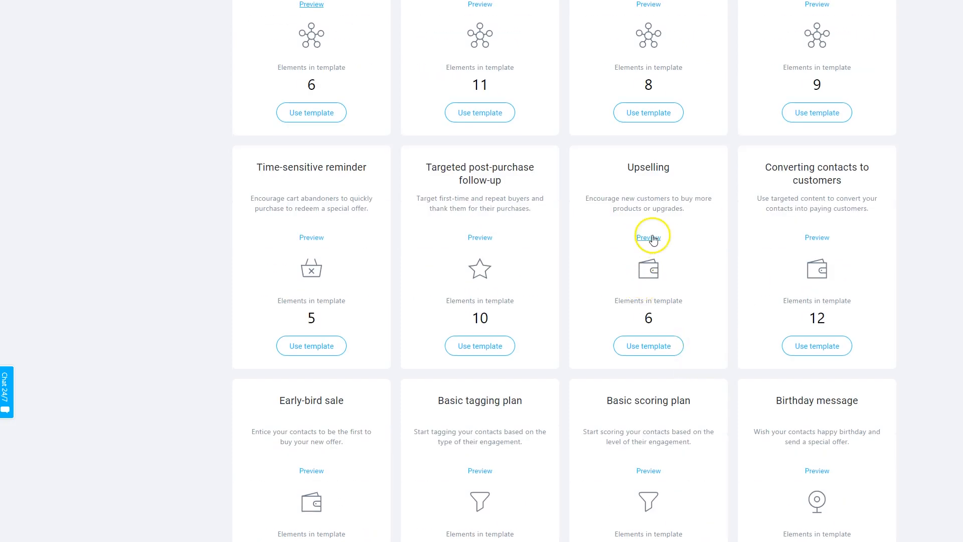
left_click(652, 236)
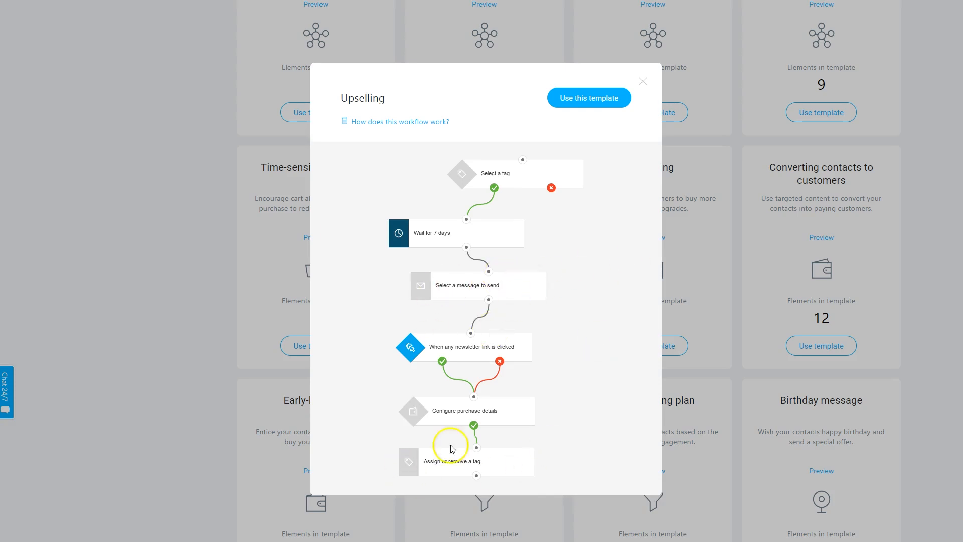
left_click(187, 276)
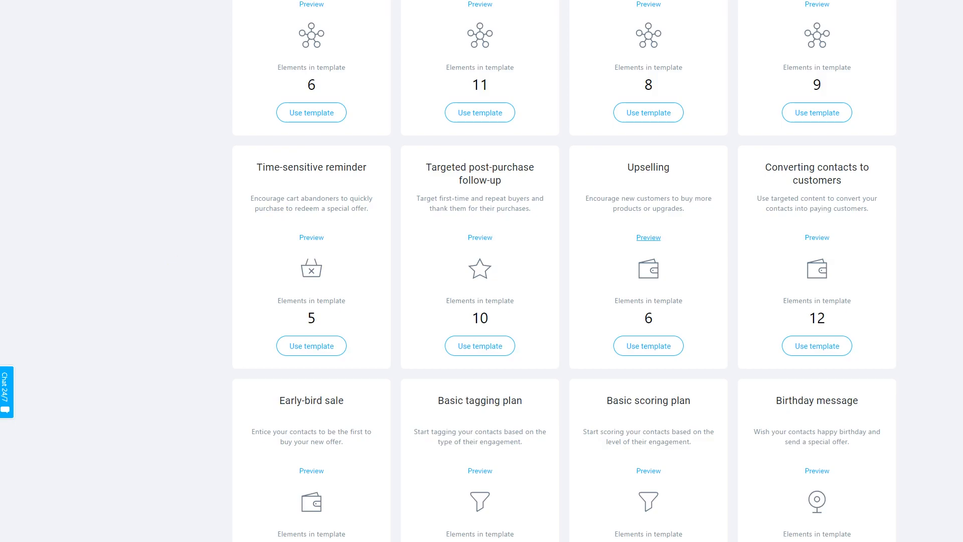
Preview the Converting contacts to customers template, examine its full workflow, and close the preview.
scroll(703, 333, "down", 5)
scroll(817, 125, "up", 3)
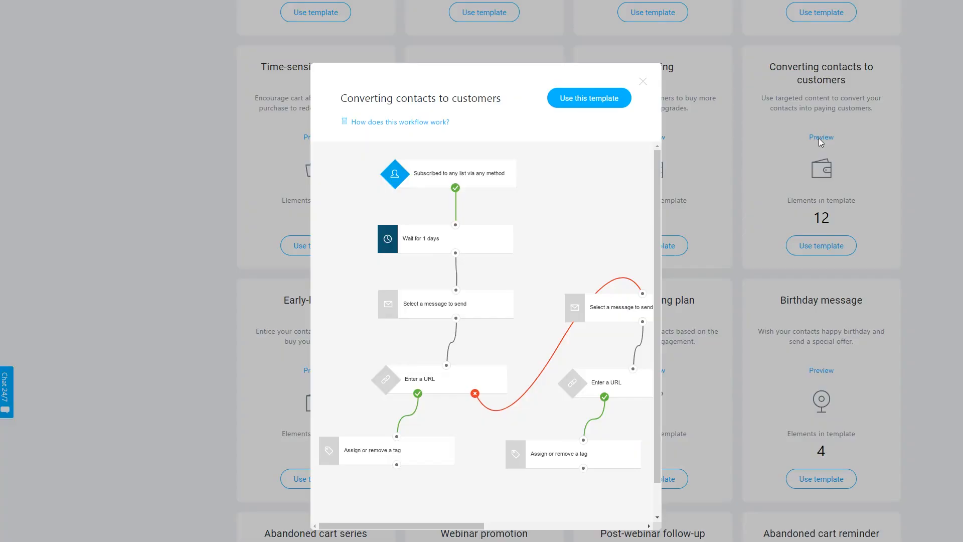
scroll(646, 374, "down", 2)
left_click_drag(458, 524, 532, 523)
left_click(643, 82)
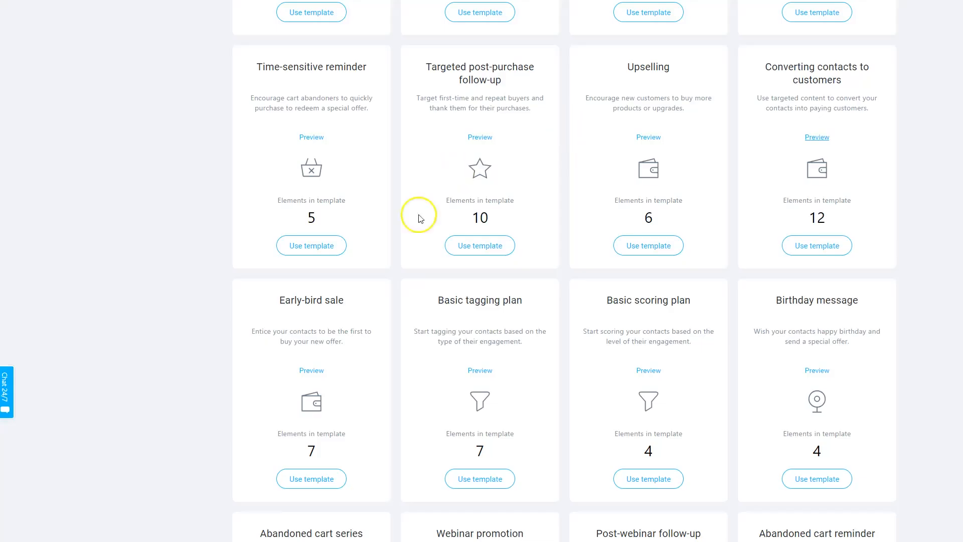
Preview the Abandoned cart series template to examine its reminder workflow, and close the preview.
scroll(267, 432, "down", 7)
scroll(265, 430, "down", 3)
scroll(341, 326, "up", 2)
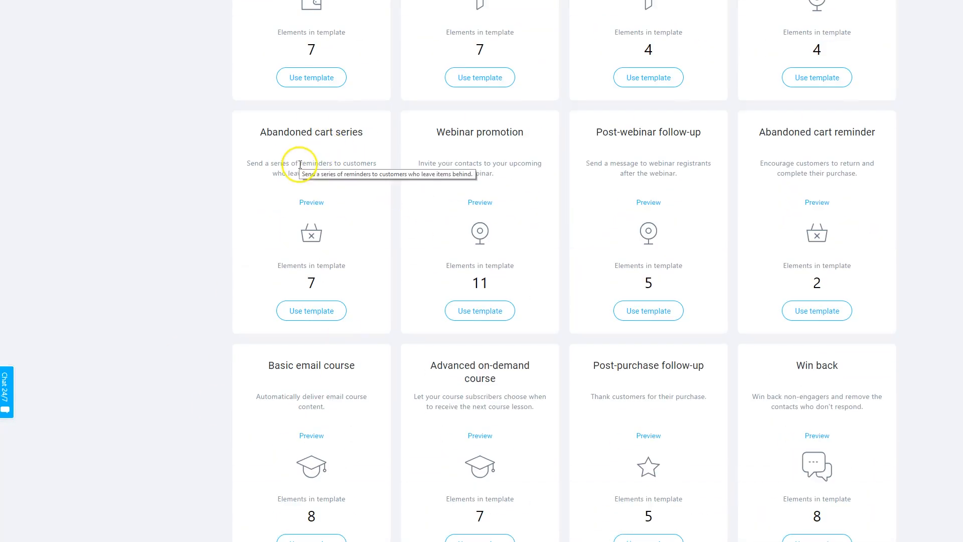
left_click(311, 202)
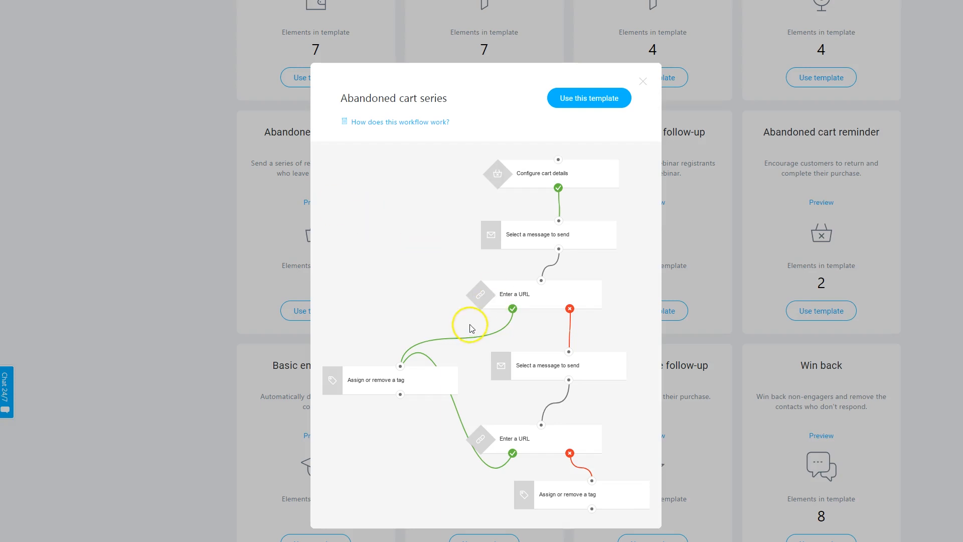
left_click(217, 380)
Look through the remaining templates and preview the Rewarding loyal contacts workflow, closing the preview when done.
scroll(323, 414, "down", 8)
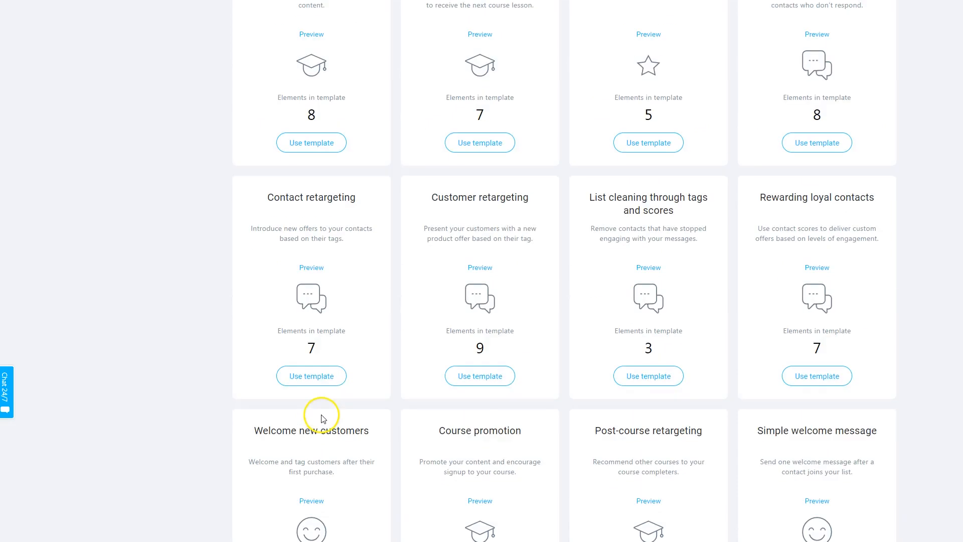
scroll(322, 419, "down", 4)
scroll(358, 376, "up", 1)
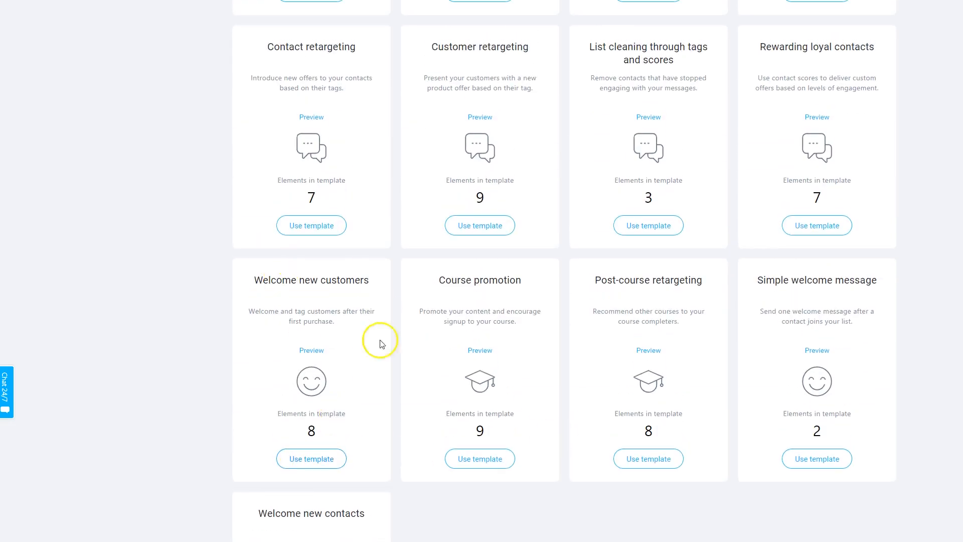
scroll(531, 438, "up", 3)
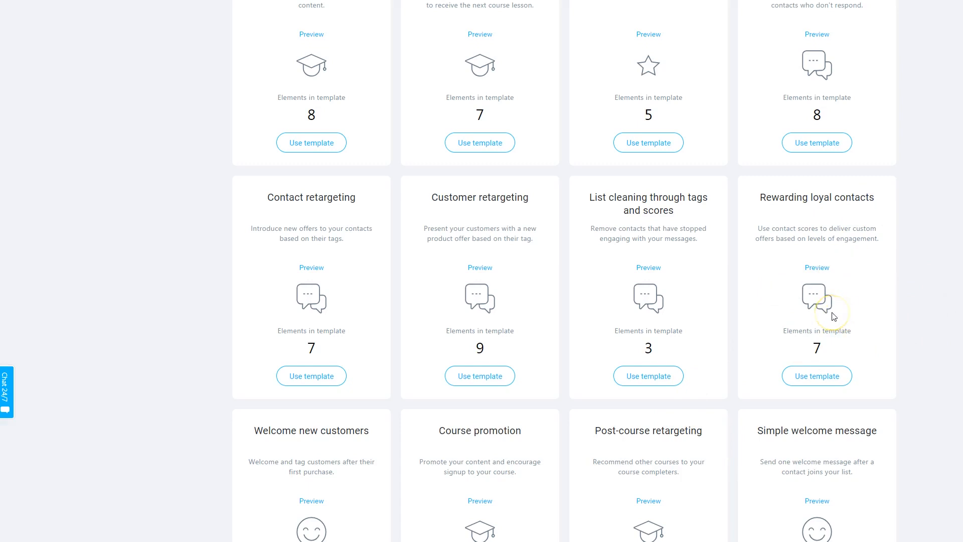
left_click(818, 268)
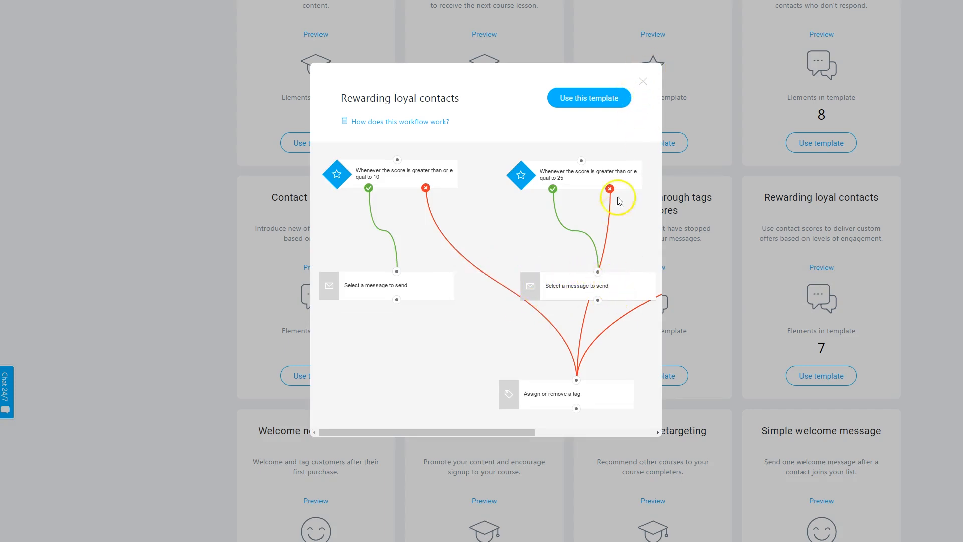
left_click(643, 81)
Preview the Win back template to examine how it handles non-engaging contacts, and close the preview.
scroll(843, 339, "up", 5)
scroll(843, 340, "down", 2)
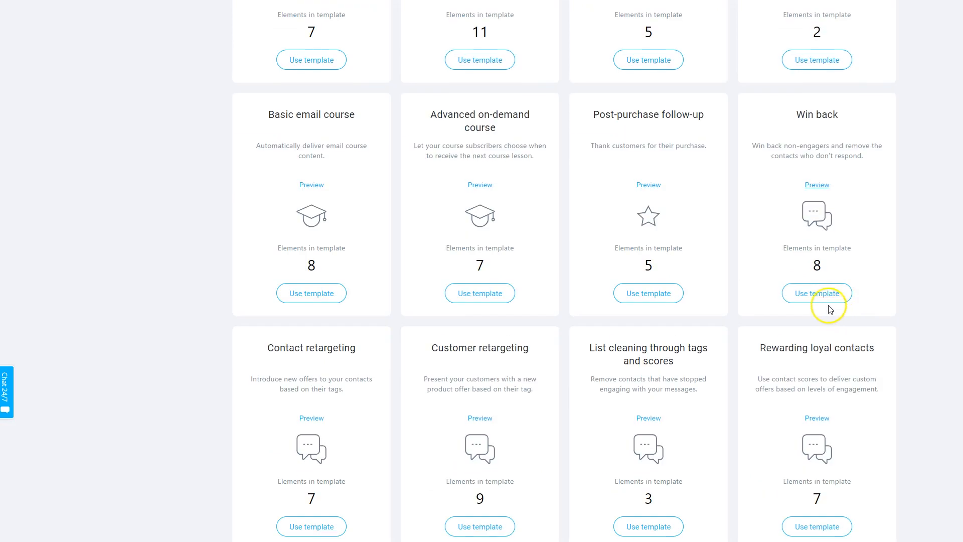
left_click(825, 185)
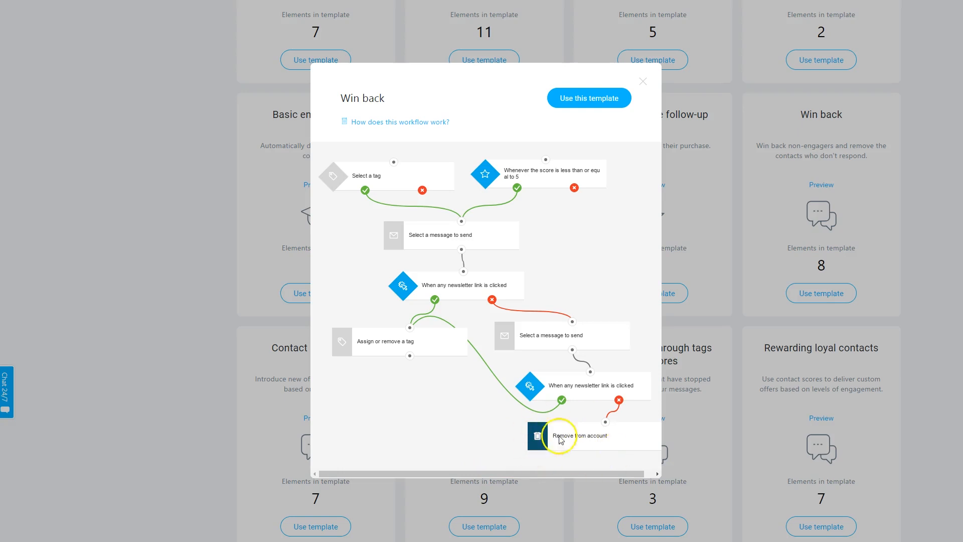
left_click(643, 81)
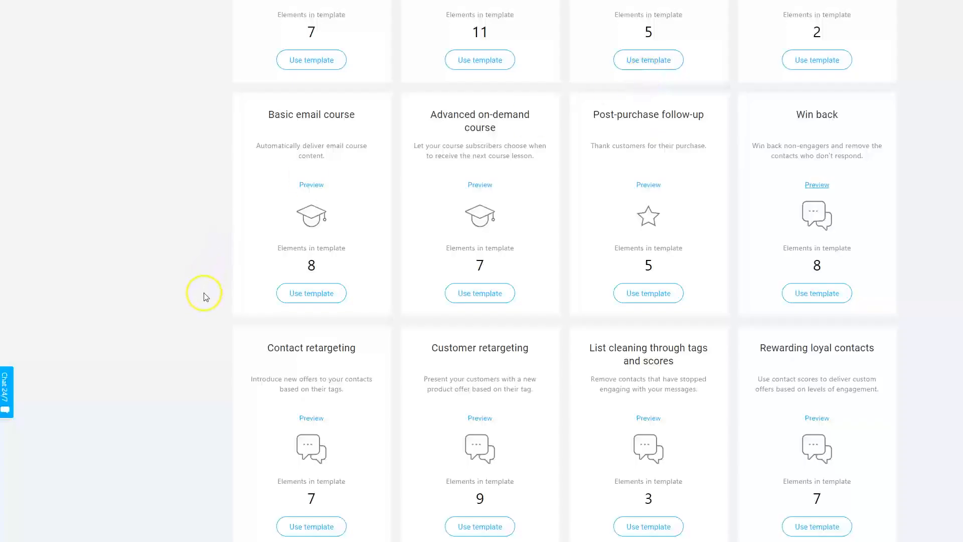
scroll(208, 291, "up", 15)
scroll(211, 290, "up", 8)
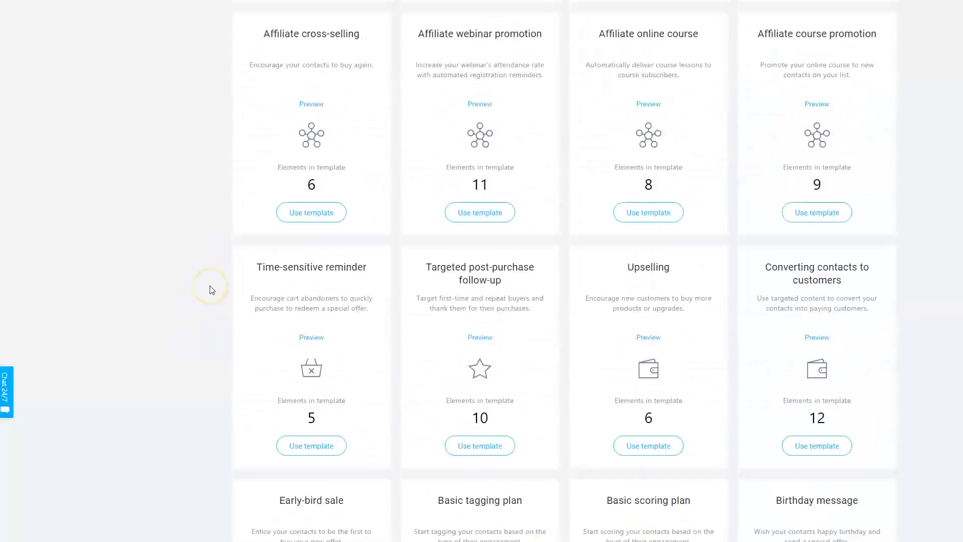